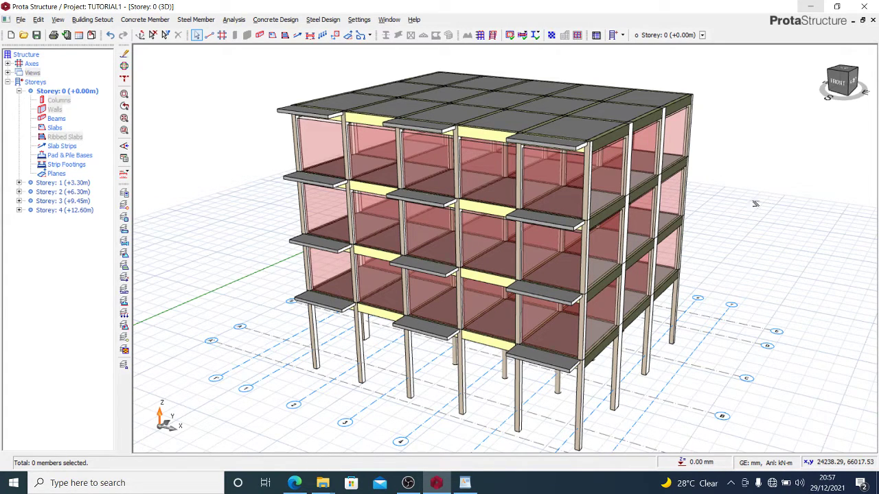
# Show the plan view of Storey 0 in place of the 3D view.
pyautogui.rightClick(39, 73)
pyautogui.click(60, 79)
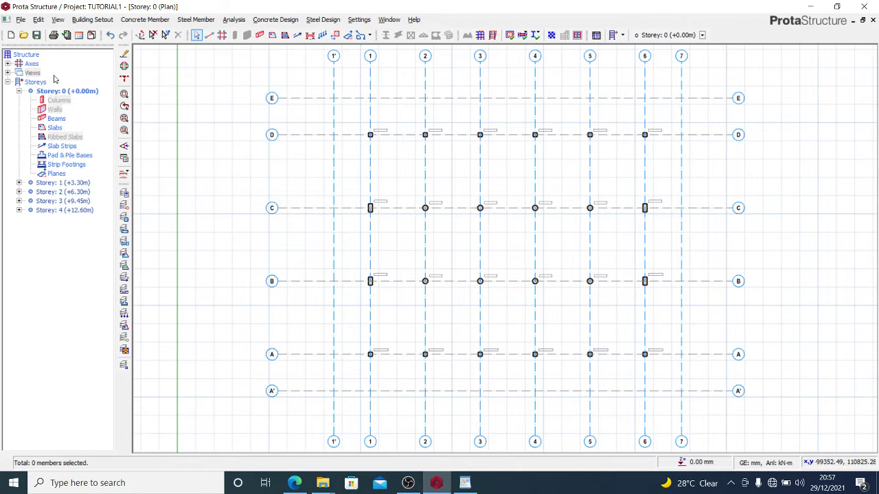
pyautogui.scroll(2, 730, 186)
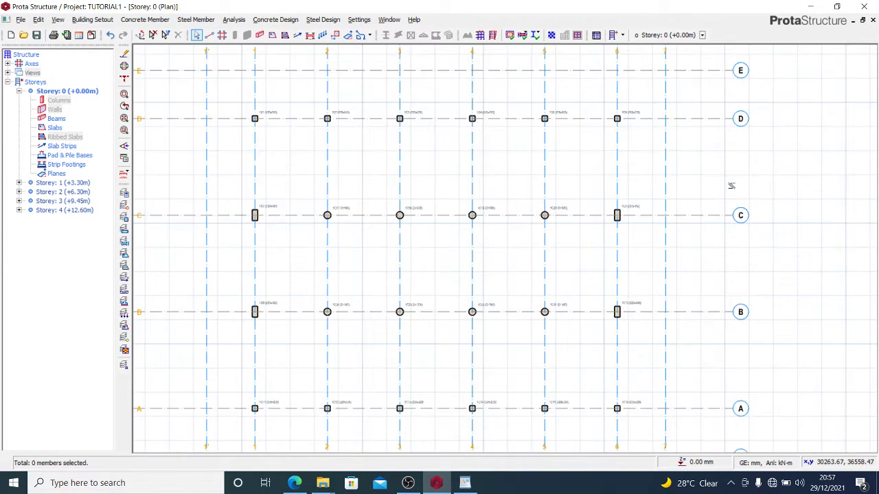
pyautogui.scroll(-1, 665, 157)
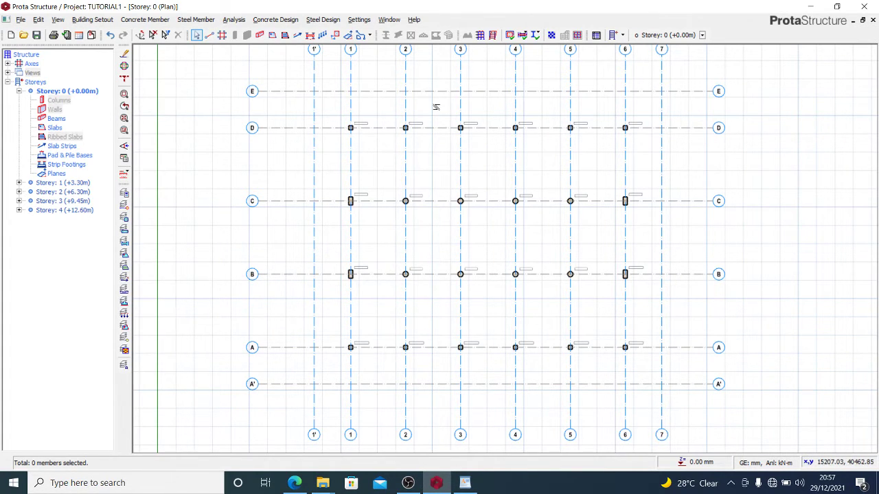
# Start a new beam and set its section depth h to 1200 mm, keeping the width b at 225 mm.
pyautogui.click(259, 38)
pyautogui.click(69, 114)
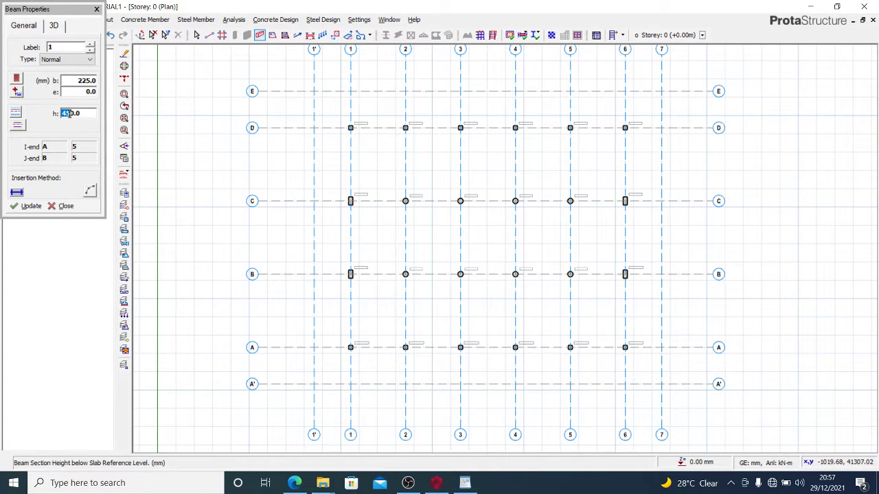
pyautogui.click(91, 114)
pyautogui.moveTo(91, 114); pyautogui.dragTo(60, 114)
pyautogui.write('1200')
pyautogui.click(94, 79)
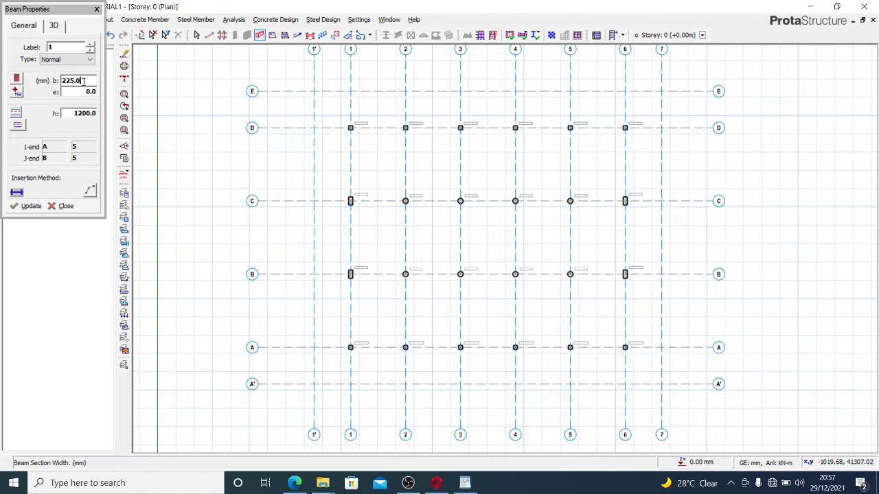
pyautogui.moveTo(94, 81); pyautogui.dragTo(48, 89)
pyautogui.click(77, 86)
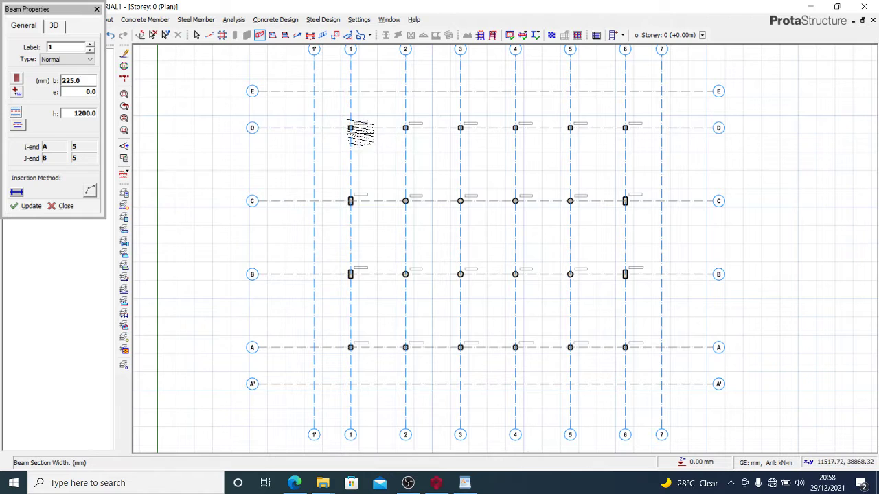
# Insert foundation beams along axes D and C, each running from axis 1' to axis 7.
pyautogui.scroll(1, 363, 129)
pyautogui.click(300, 126)
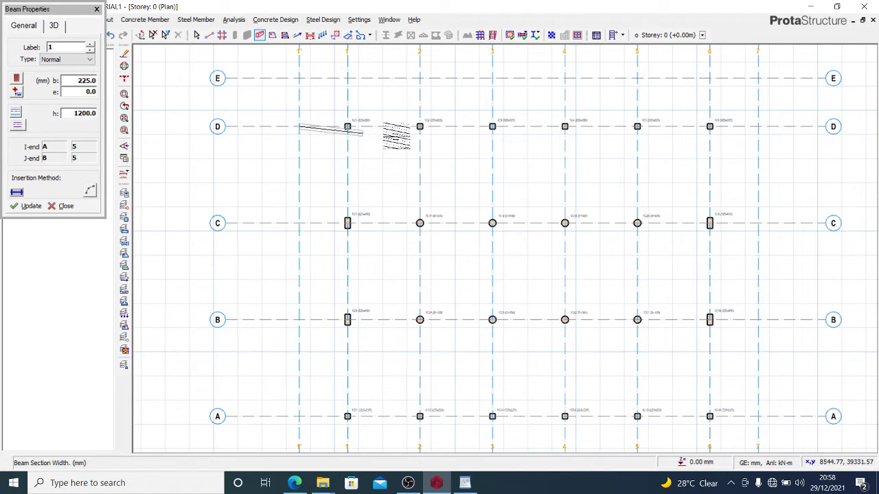
pyautogui.click(758, 126)
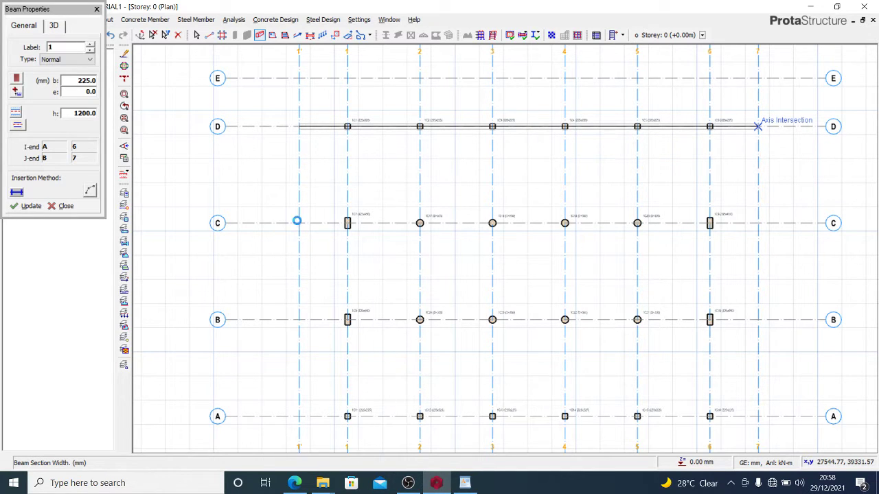
pyautogui.rightClick(298, 223)
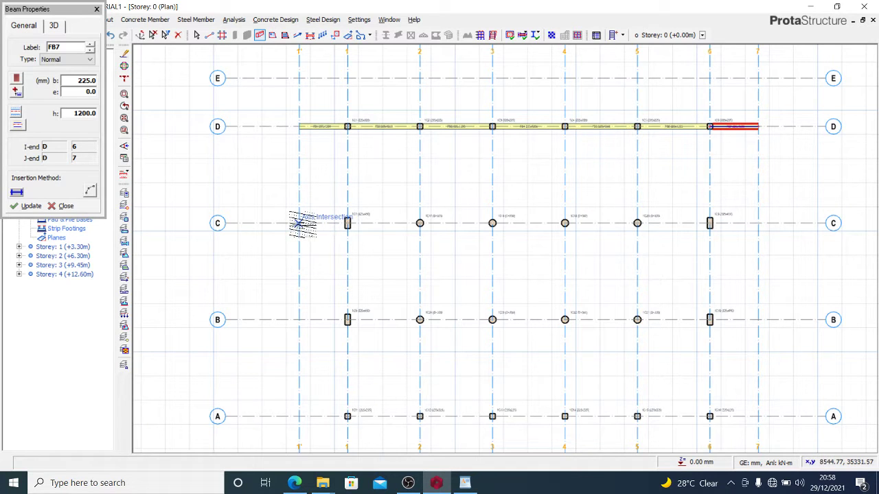
pyautogui.click(300, 223)
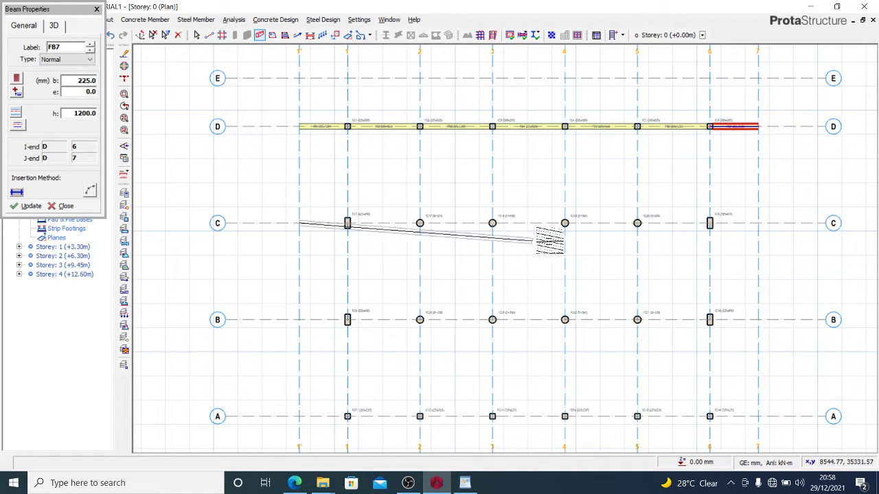
pyautogui.click(758, 224)
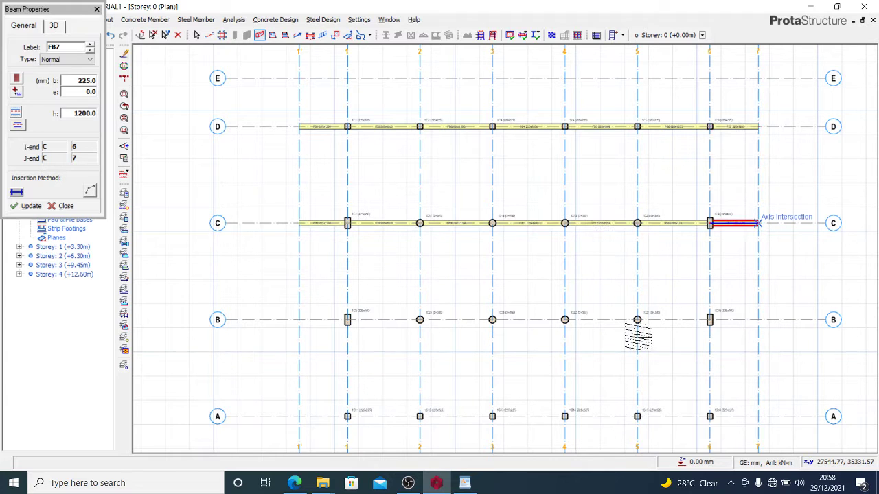
# Insert foundation beams along axes B and A, each running from axis 1' to axis 7.
pyautogui.click(300, 320)
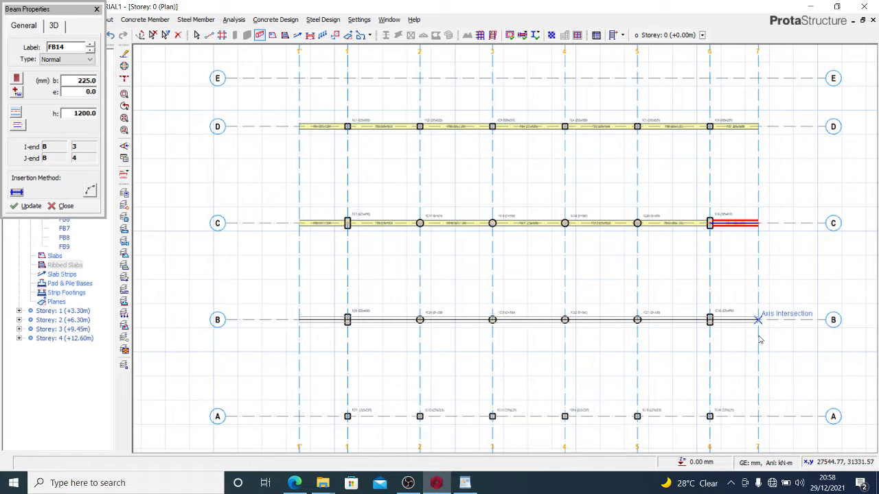
pyautogui.click(758, 339)
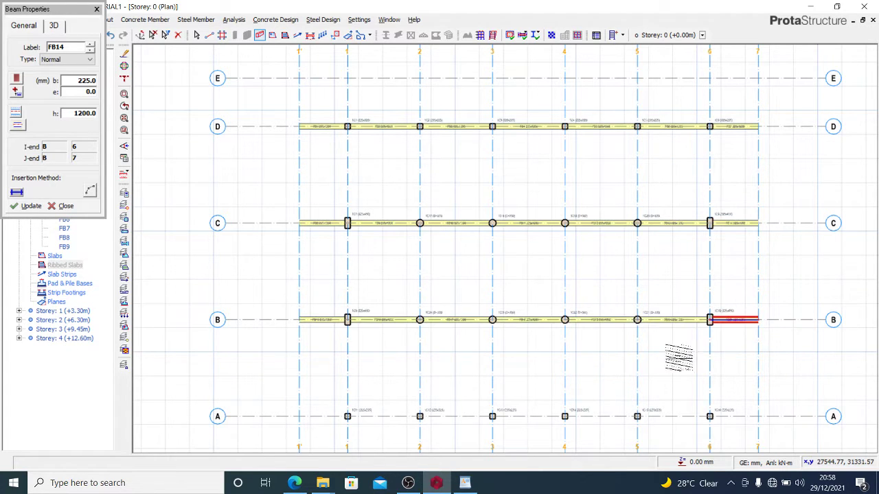
pyautogui.click(300, 416)
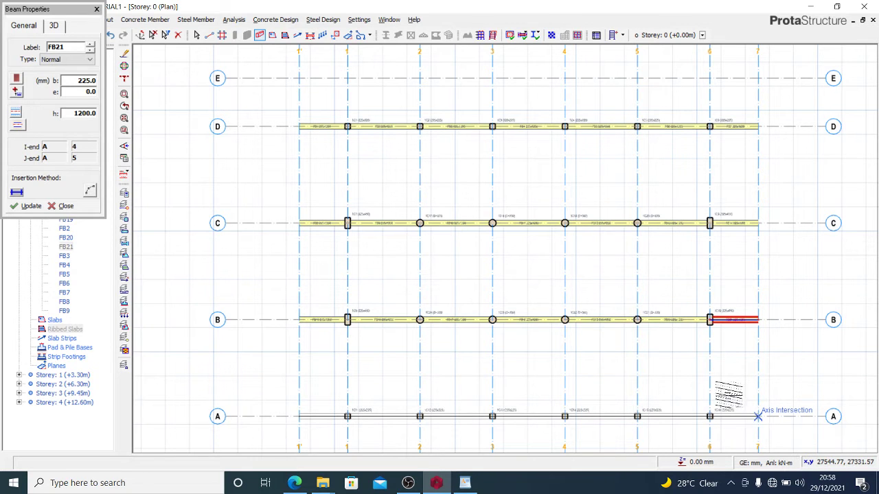
pyautogui.click(758, 416)
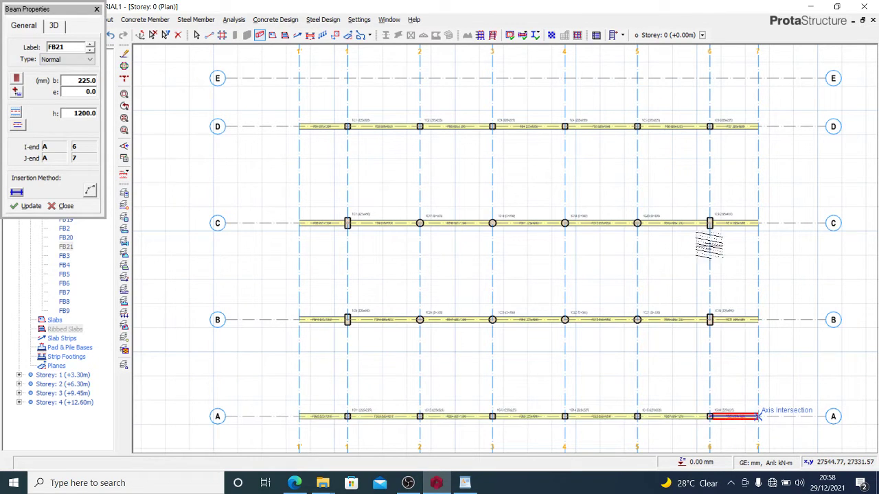
# Insert foundation beams along axes 6, 5 and 4, each running from axis E to axis A'.
pyautogui.click(710, 78)
pyautogui.scroll(-2, 710, 78)
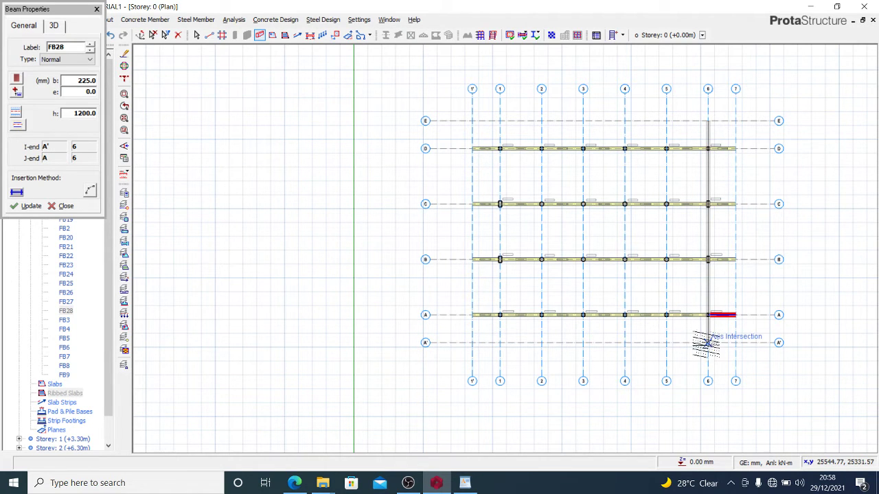
pyautogui.click(707, 345)
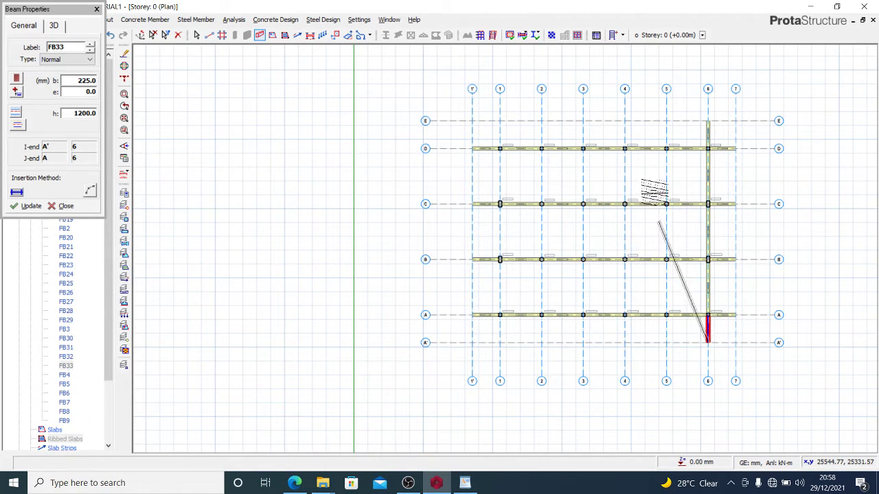
pyautogui.click(666, 121)
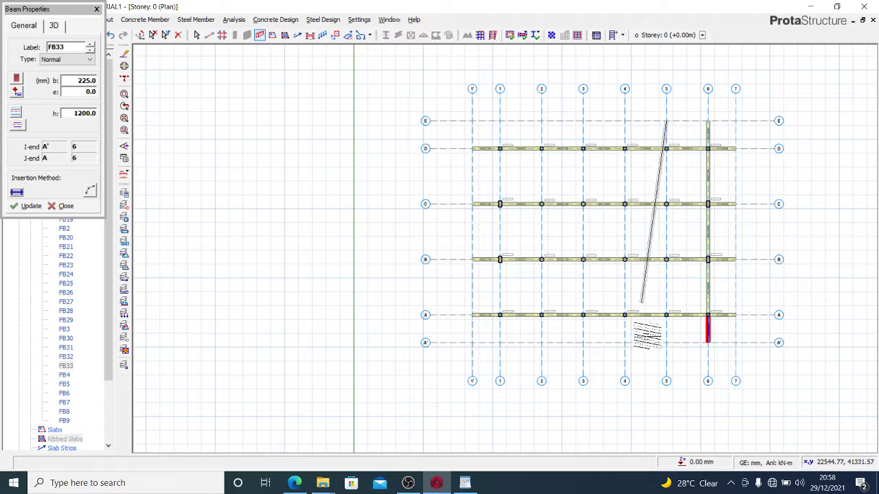
pyautogui.click(666, 342)
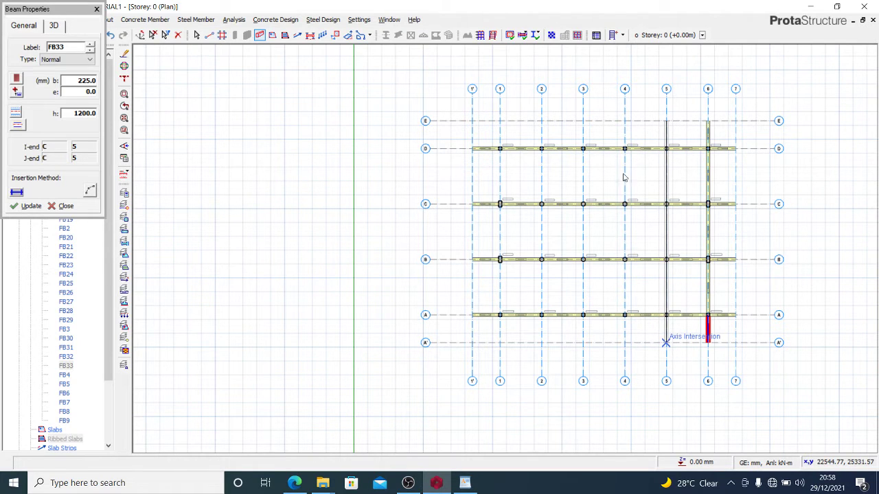
pyautogui.click(625, 121)
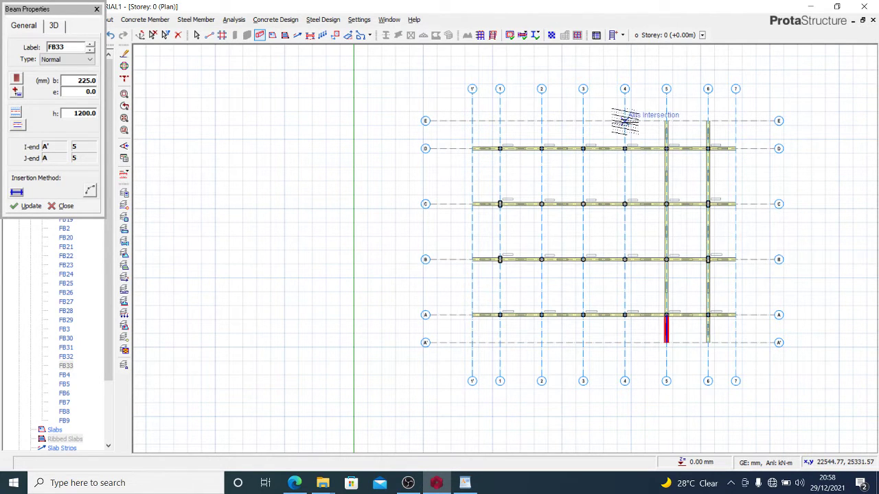
pyautogui.click(624, 342)
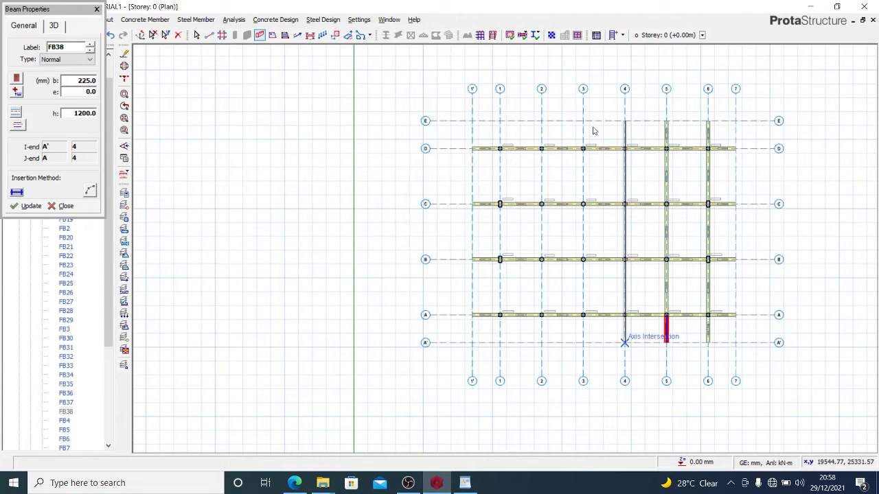
# Insert foundation beams along axes 3, 2 and 1, each running from axis E to axis A'.
pyautogui.click(583, 121)
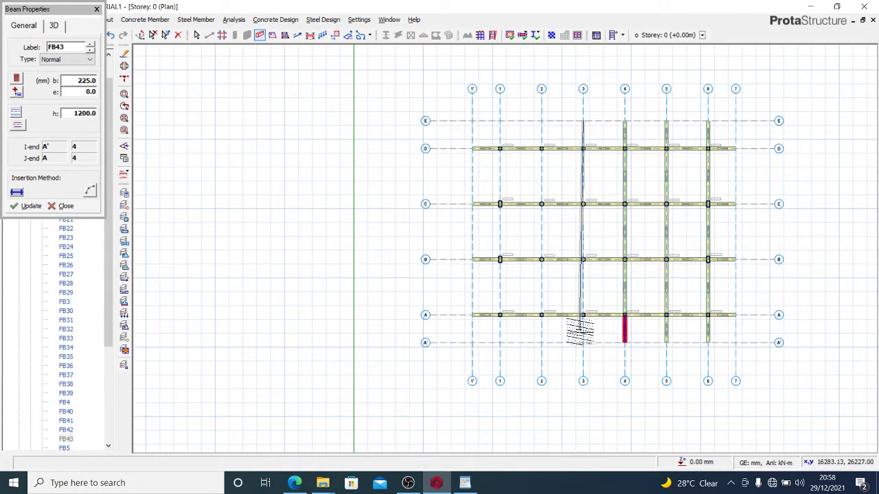
pyautogui.click(583, 342)
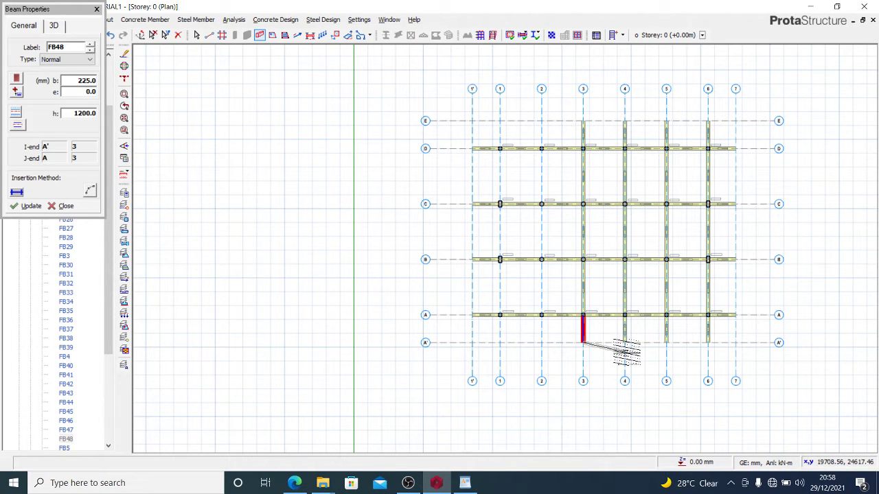
pyautogui.click(541, 121)
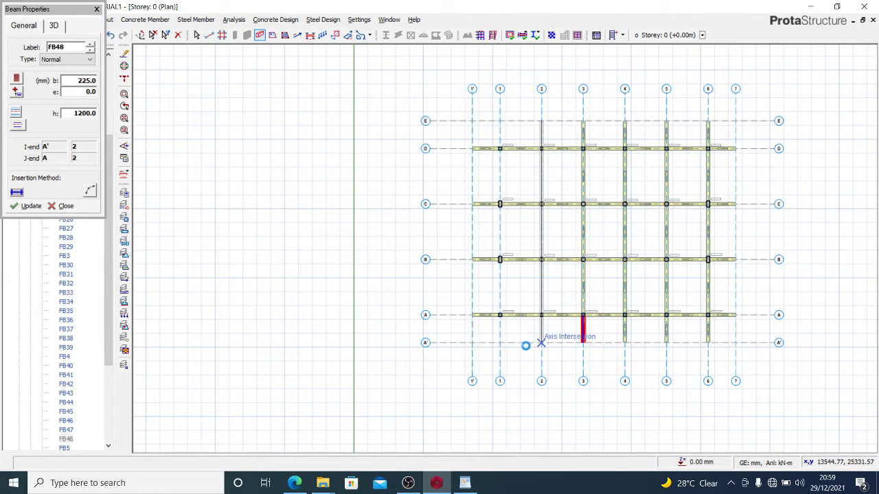
pyautogui.click(525, 346)
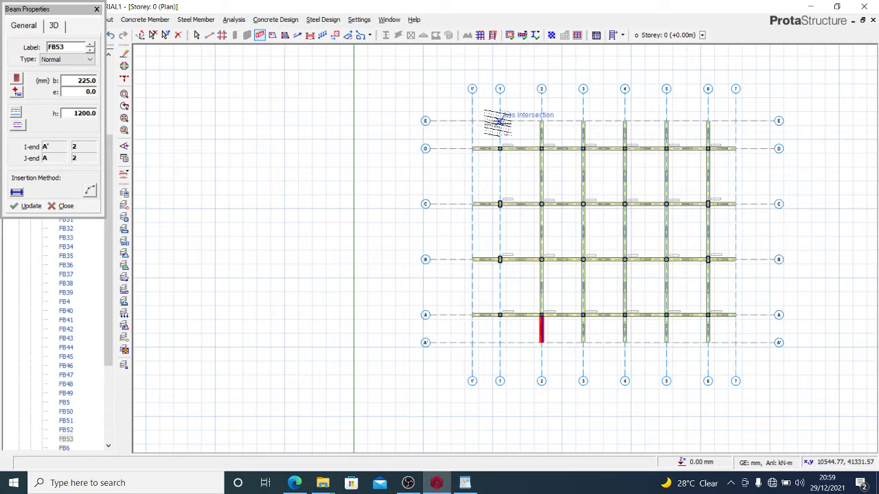
pyautogui.click(499, 121)
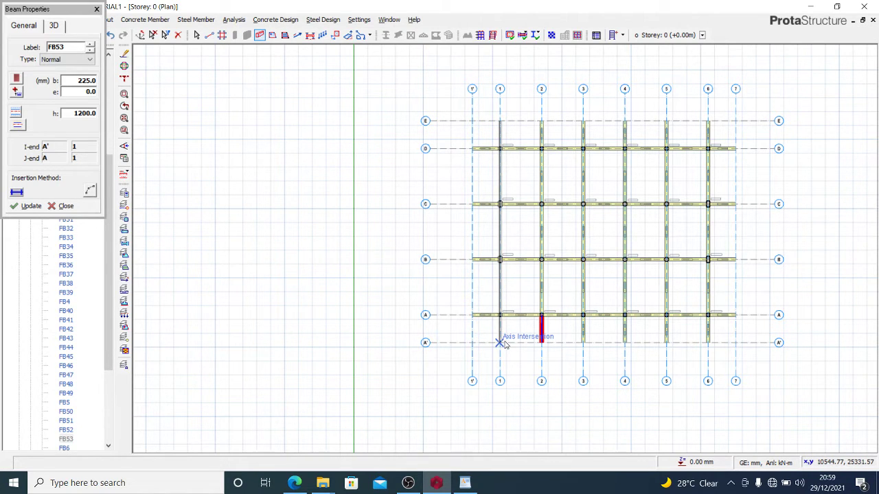
pyautogui.click(500, 343)
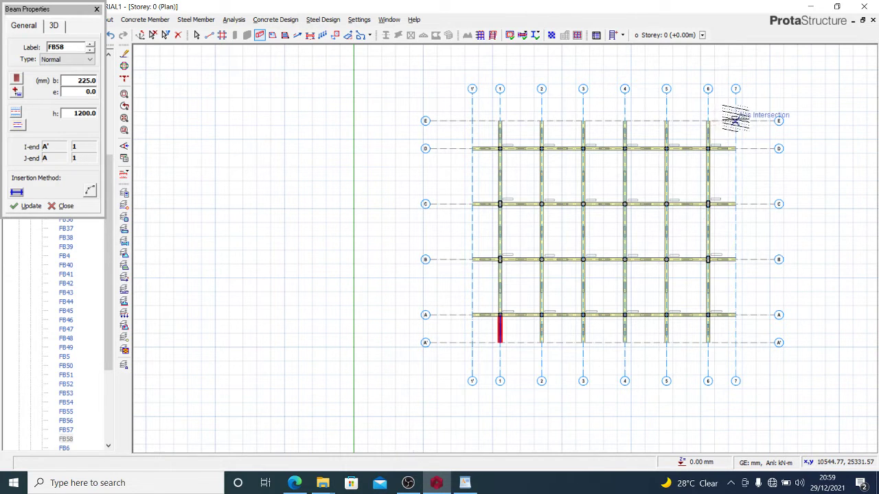
# Insert perimeter beams along axis E from 7 to 1' and along axis 1' from E to A', split at supporting spans.
pyautogui.scroll(2, 735, 121)
pyautogui.click(737, 122)
pyautogui.click(390, 122)
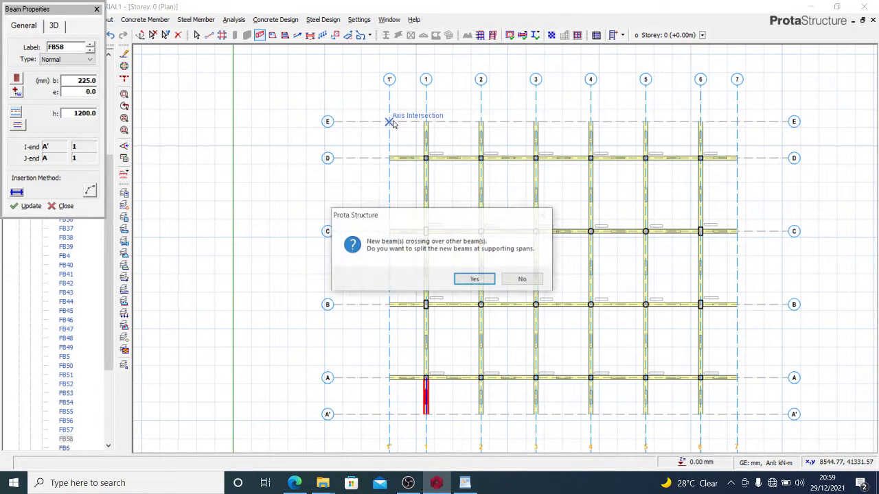
pyautogui.click(474, 281)
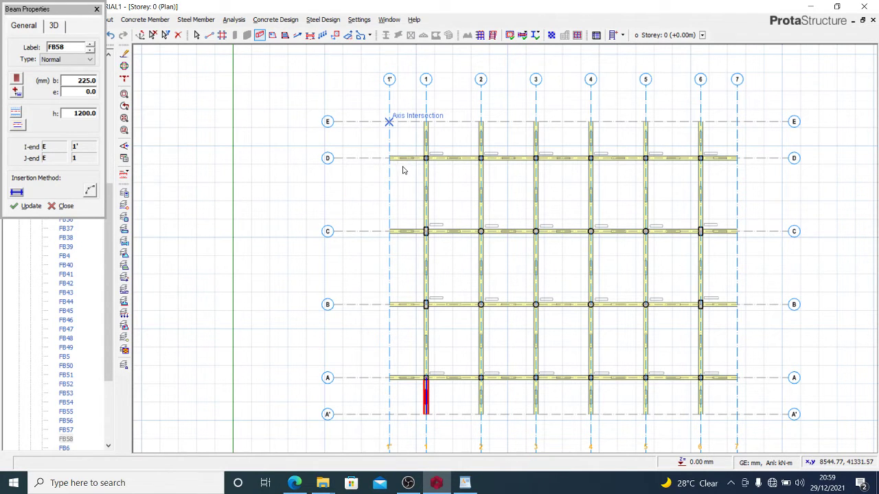
pyautogui.scroll(-2, 398, 165)
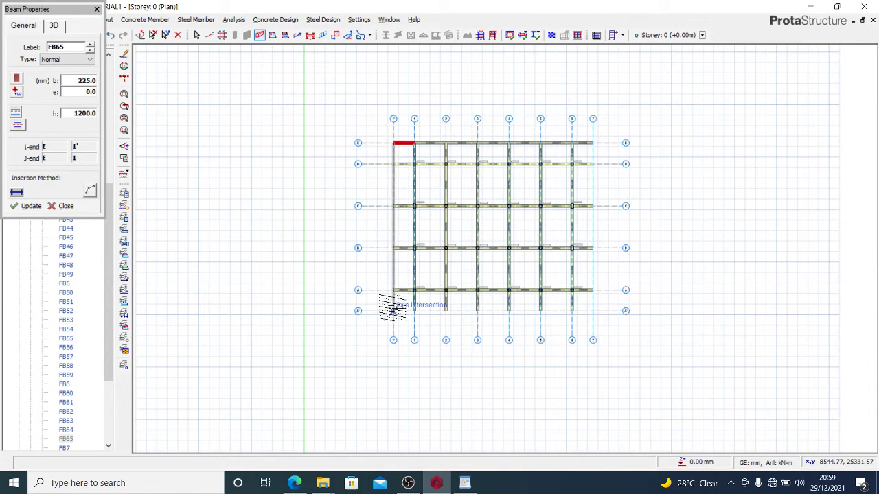
pyautogui.click(392, 309)
pyautogui.click(475, 280)
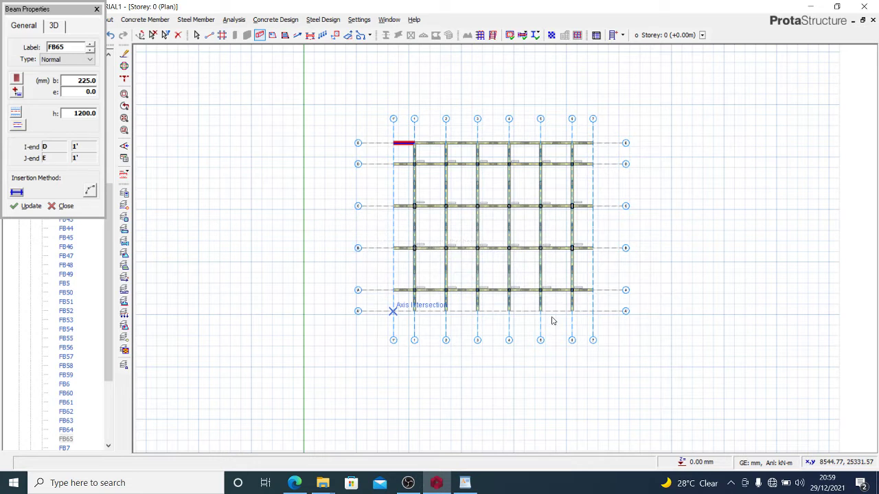
# Insert perimeter beams along axis A' from 1' to 7 and along axis 7 from A' to E, split at supporting spans.
pyautogui.click(593, 311)
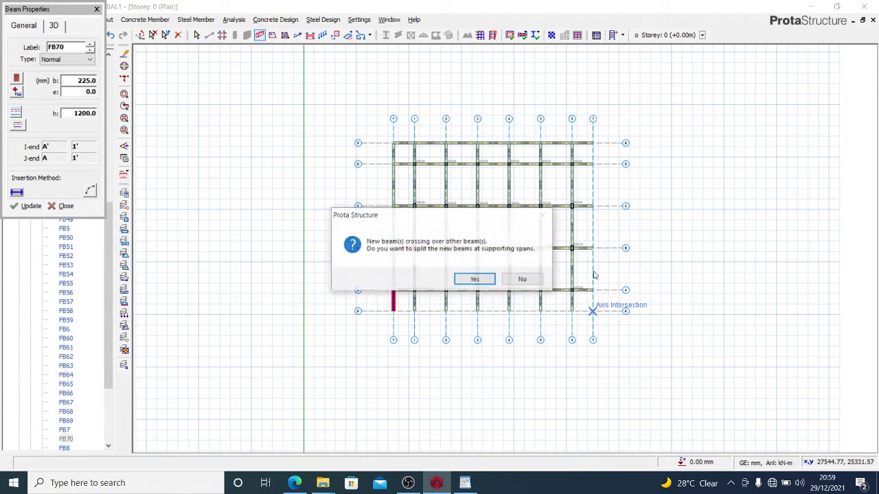
pyautogui.click(476, 279)
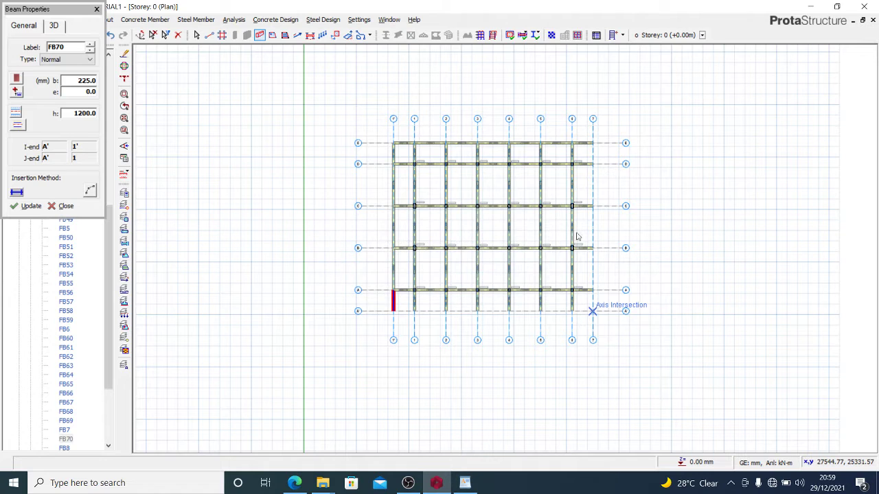
pyautogui.click(592, 143)
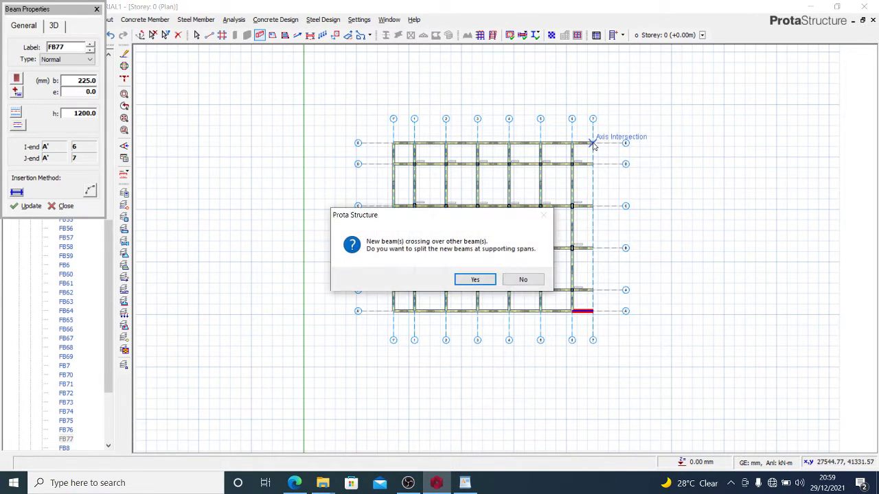
pyautogui.click(475, 279)
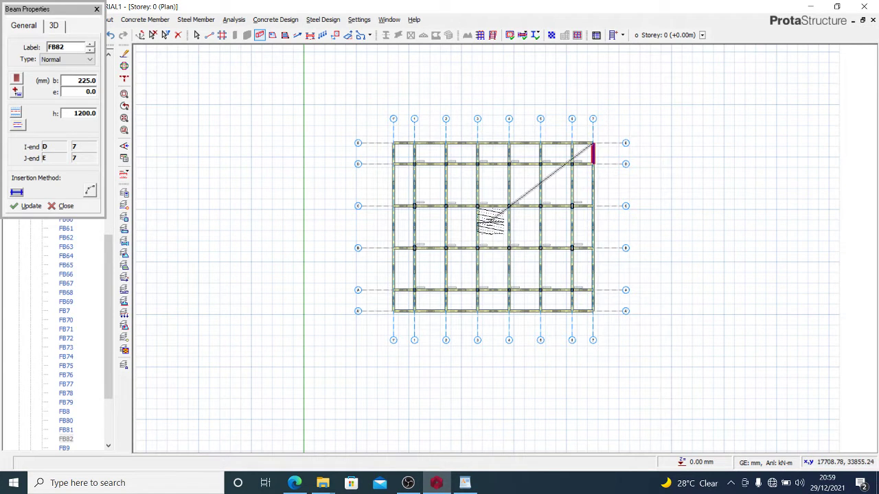
# Set up a new type 1 slab with a thickness of 200 mm and a concrete cover of 50 mm.
pyautogui.scroll(2, 490, 221)
pyautogui.press('Escape')
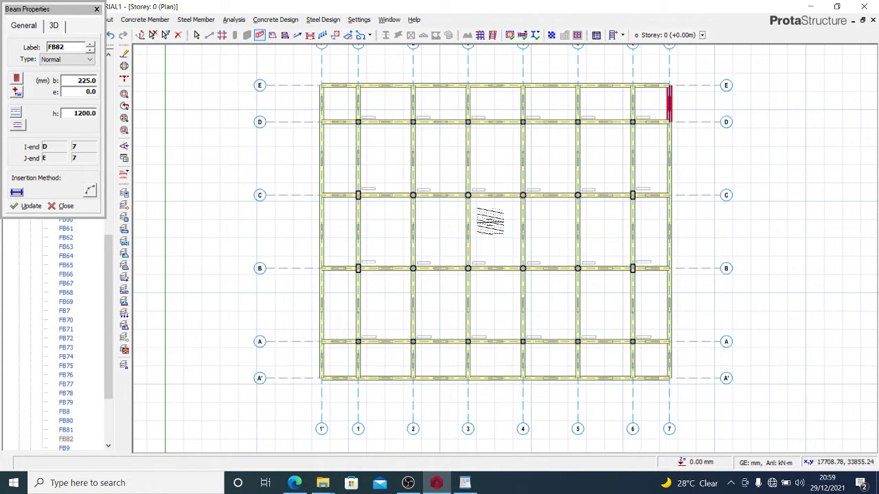
pyautogui.scroll(1, 490, 221)
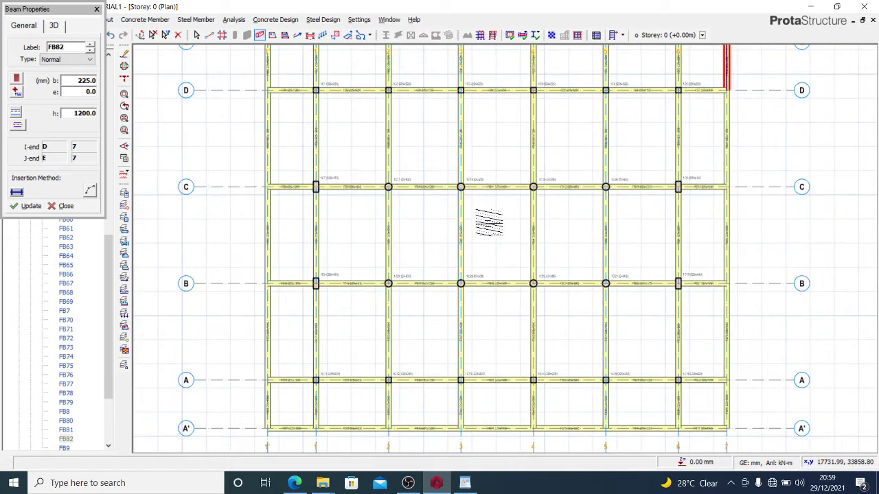
pyautogui.scroll(-1, 491, 221)
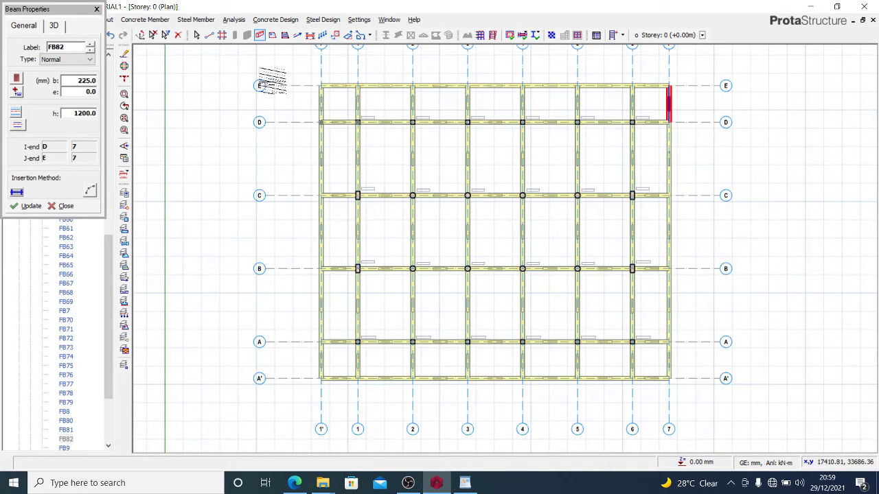
pyautogui.click(272, 35)
pyautogui.click(86, 81)
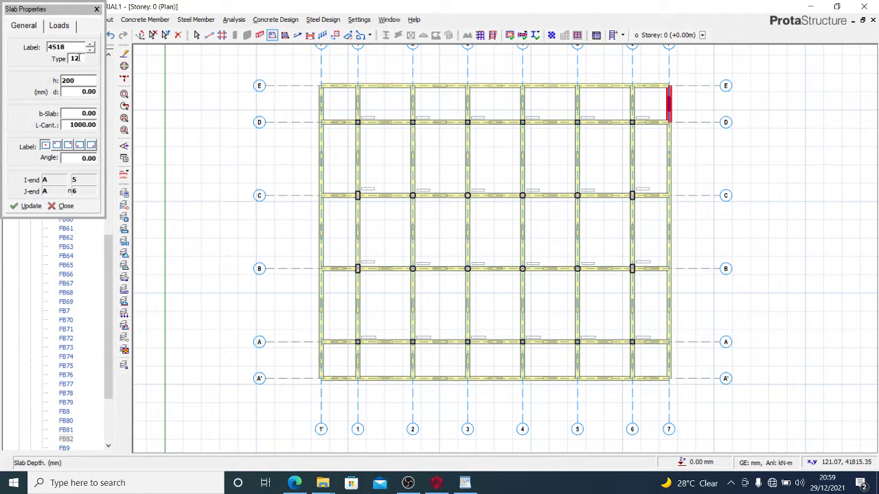
pyautogui.click(78, 59)
pyautogui.click(82, 82)
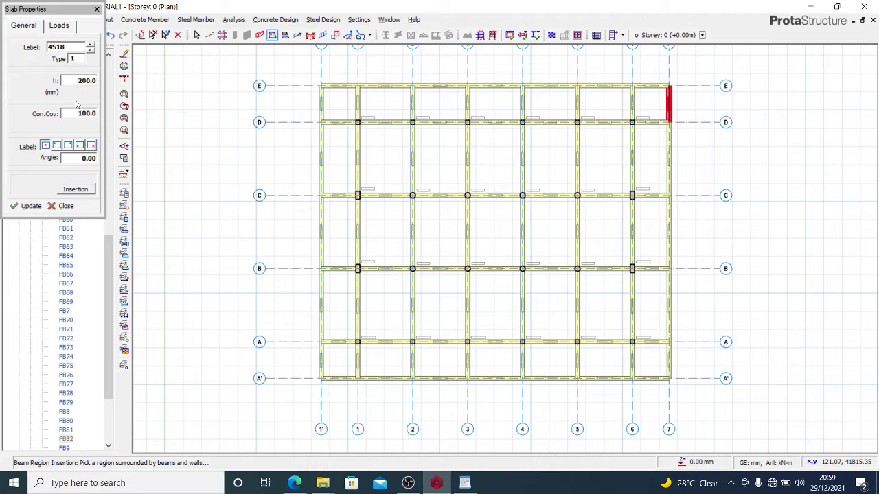
pyautogui.click(90, 112)
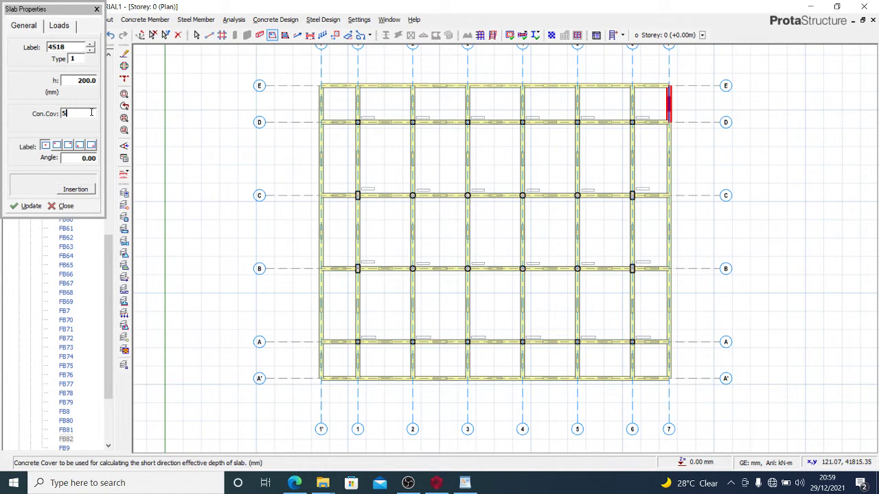
# Set the slab's relative level to 1000 mm.
pyautogui.click(58, 27)
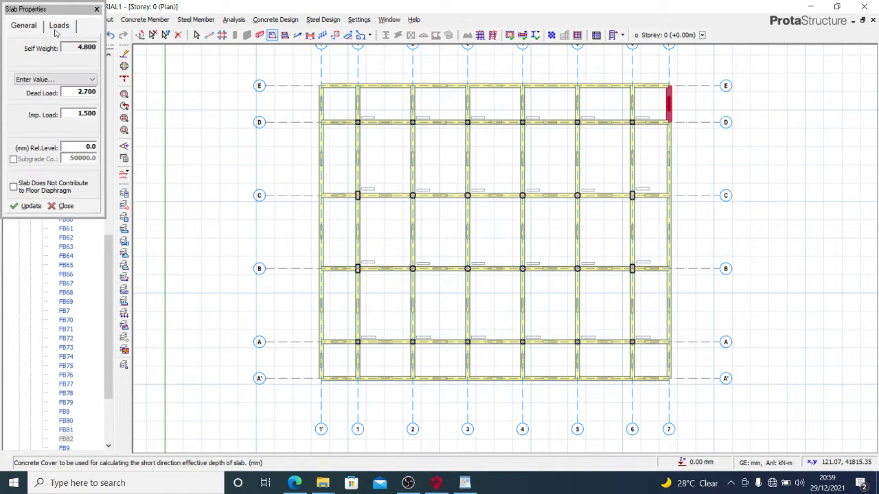
pyautogui.click(95, 146)
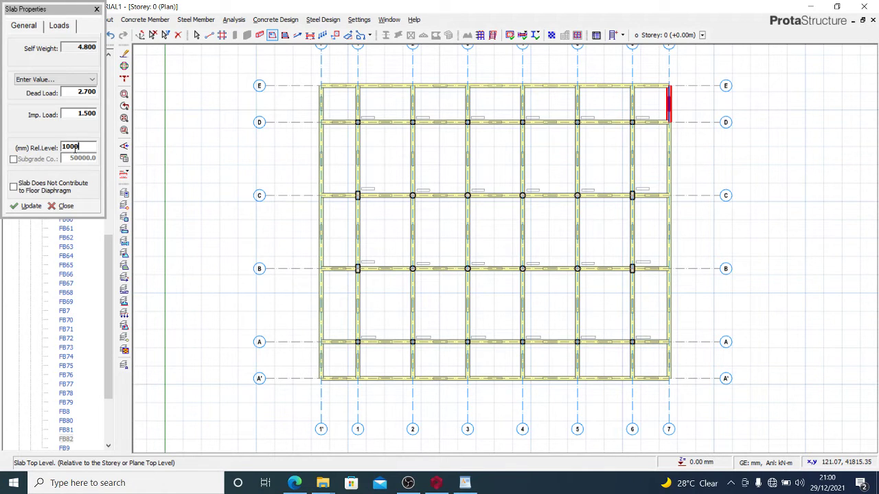
pyautogui.click(23, 25)
# Insert slabs by beam region in every bay between axes E and D, from axis 1' to axis 7.
pyautogui.click(76, 188)
pyautogui.click(343, 103)
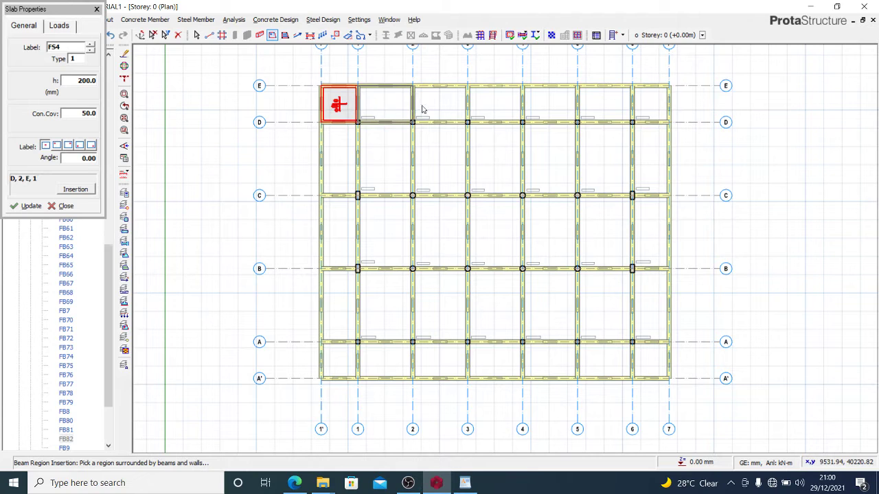
pyautogui.click(385, 104)
pyautogui.click(439, 105)
pyautogui.click(494, 105)
pyautogui.click(549, 104)
pyautogui.click(604, 104)
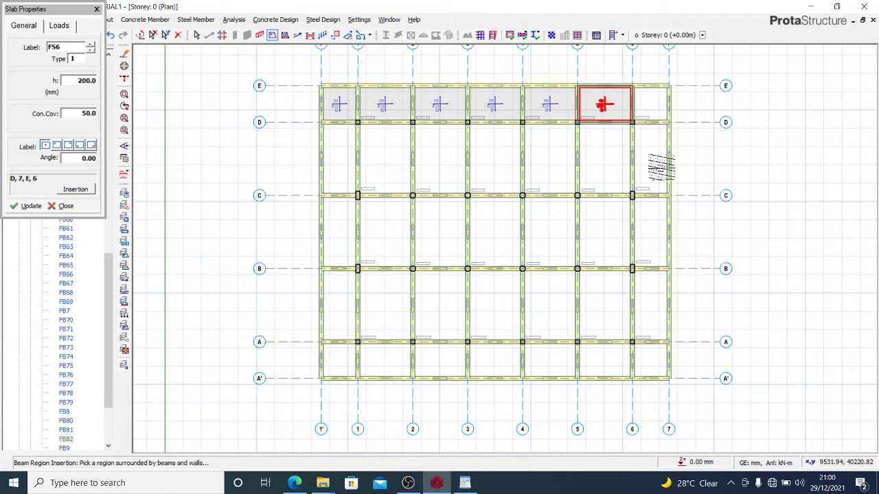
pyautogui.click(651, 104)
# Insert slabs in every bay between axes D and C, from axis 7 to axis 1'.
pyautogui.click(652, 165)
pyautogui.click(608, 162)
pyautogui.click(549, 161)
pyautogui.click(494, 161)
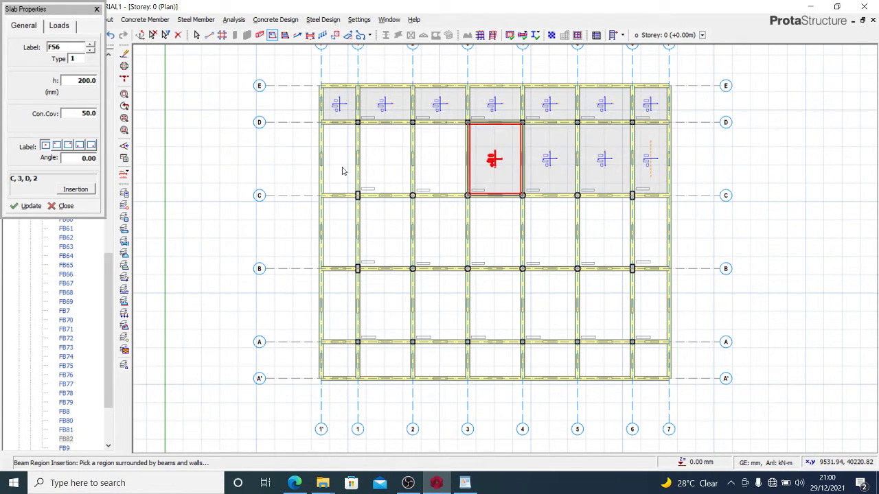
pyautogui.click(439, 160)
pyautogui.click(384, 161)
pyautogui.click(340, 164)
# Insert slabs in the bays between axes C and B, from axis 1' to axis 7.
pyautogui.click(385, 232)
pyautogui.click(338, 232)
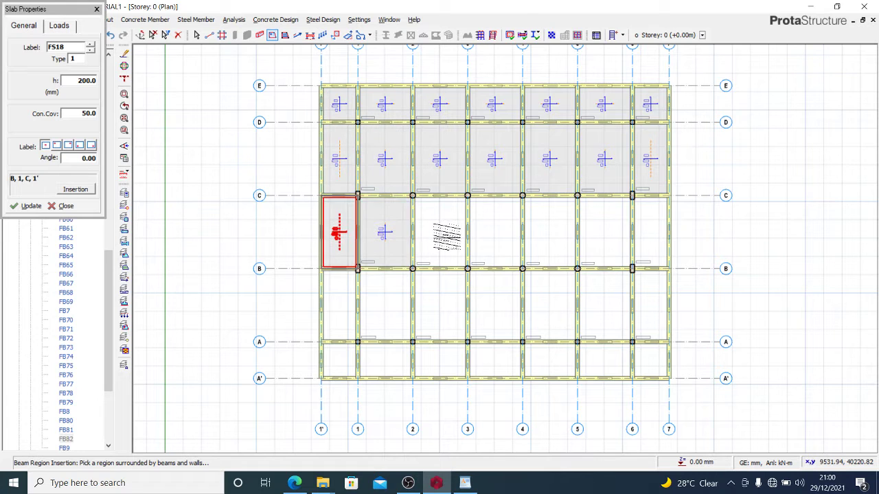
pyautogui.click(443, 233)
pyautogui.click(511, 236)
pyautogui.click(563, 235)
pyautogui.click(615, 236)
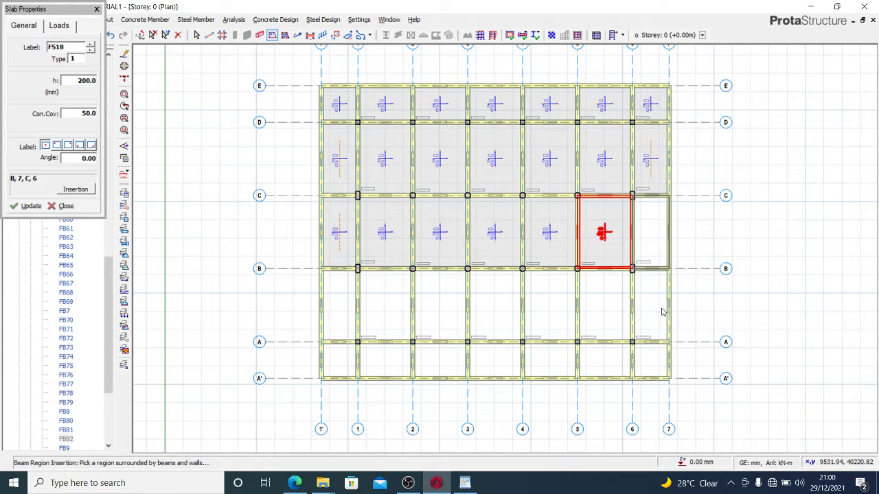
# Insert slabs in every bay between axes B and A, from axis 7 to axis 1'.
pyautogui.click(663, 312)
pyautogui.click(588, 304)
pyautogui.click(549, 306)
pyautogui.click(494, 304)
pyautogui.click(443, 304)
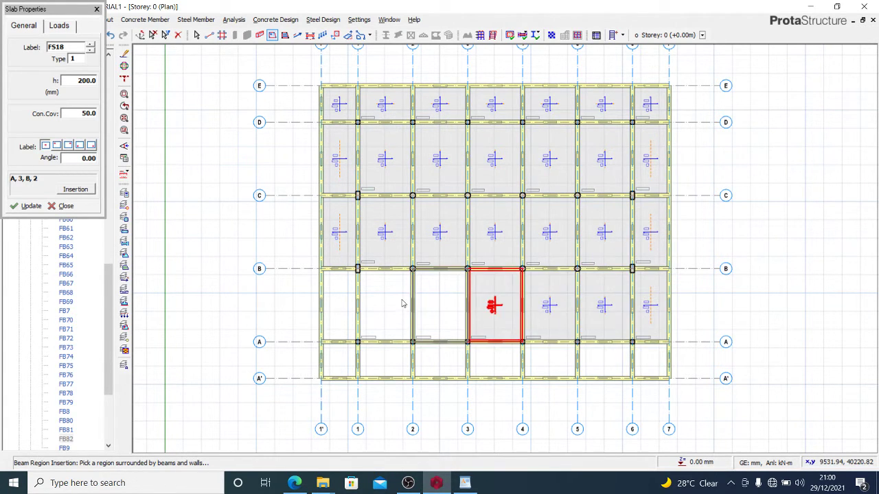
pyautogui.click(371, 306)
pyautogui.click(338, 305)
# Insert slabs in every bay between axes A and A', from axis 1' to axis 7, and end slab insertion.
pyautogui.click(338, 360)
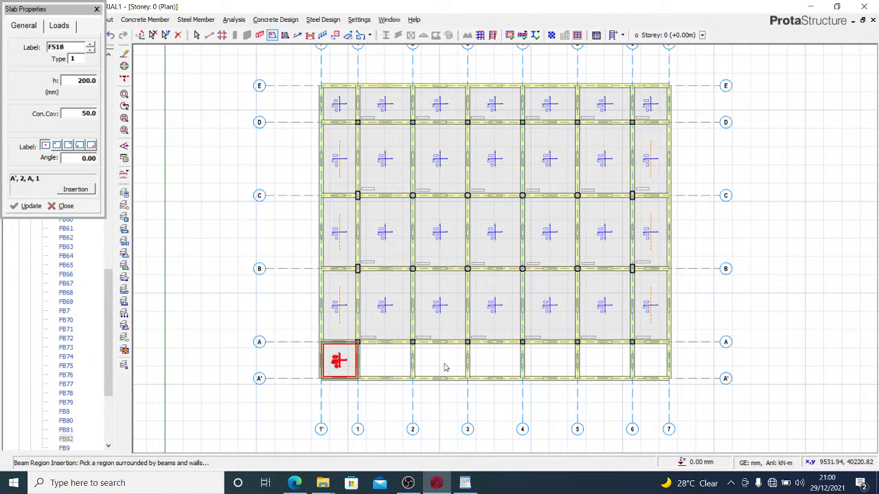
pyautogui.click(385, 360)
pyautogui.click(440, 360)
pyautogui.click(494, 361)
pyautogui.click(549, 360)
pyautogui.click(604, 361)
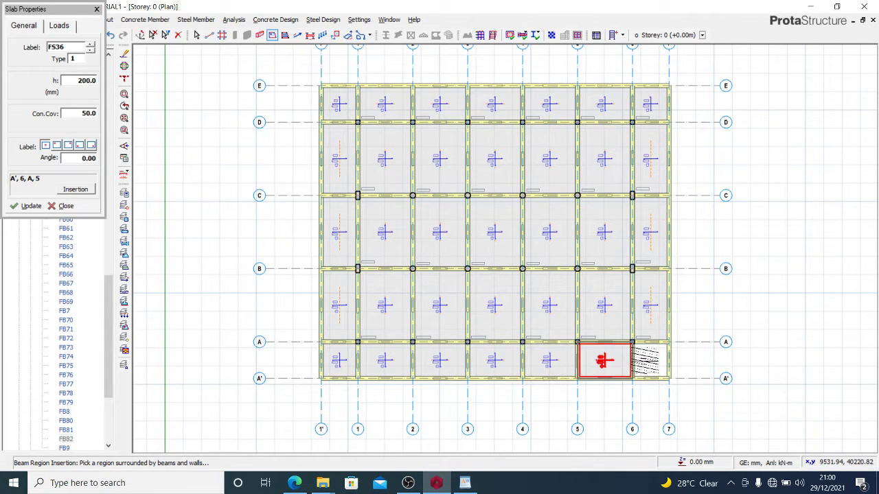
pyautogui.click(646, 361)
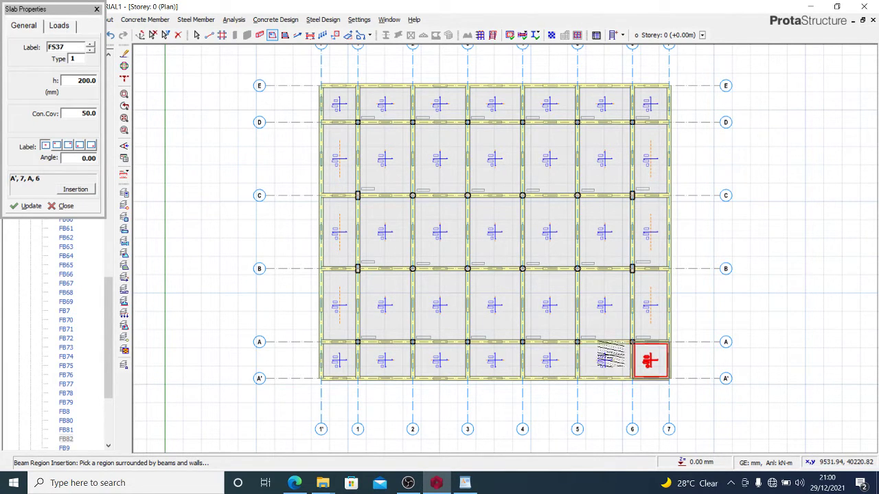
pyautogui.click(96, 11)
# Collapse the beam and slab groups of Storey 0 in the structure tree.
pyautogui.scroll(-2, 167, 147)
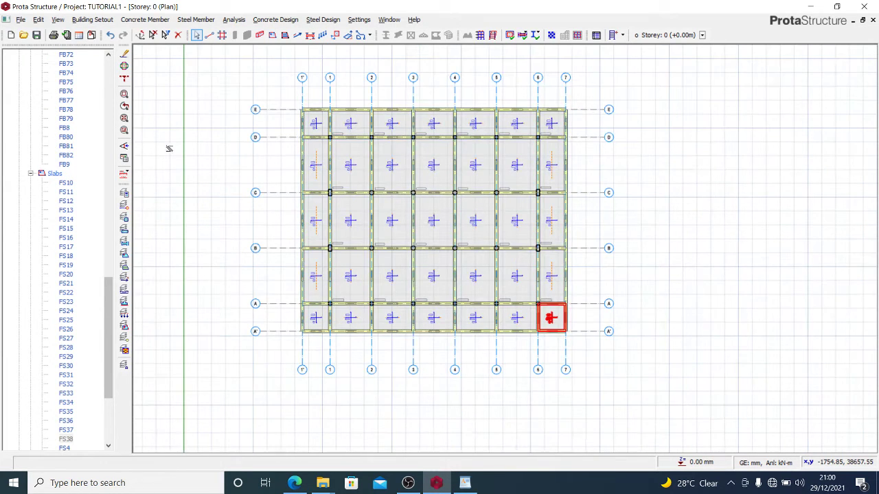
pyautogui.scroll(10, 64, 83)
pyautogui.scroll(15, 65, 82)
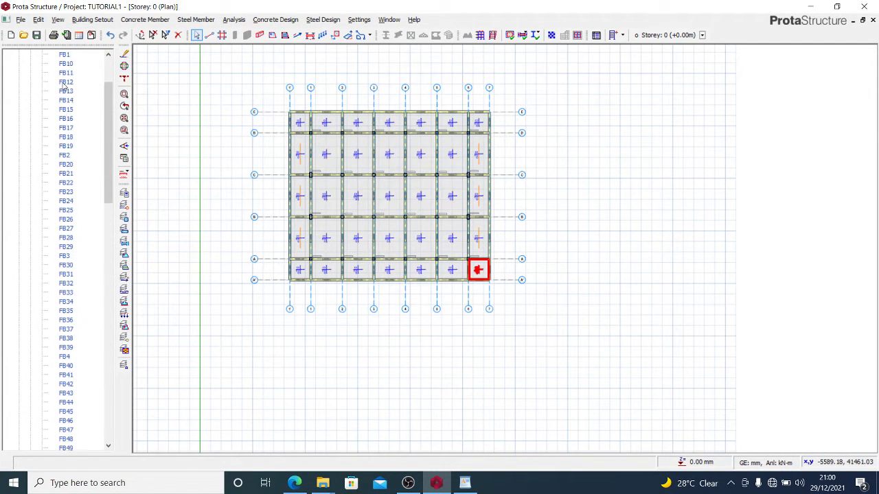
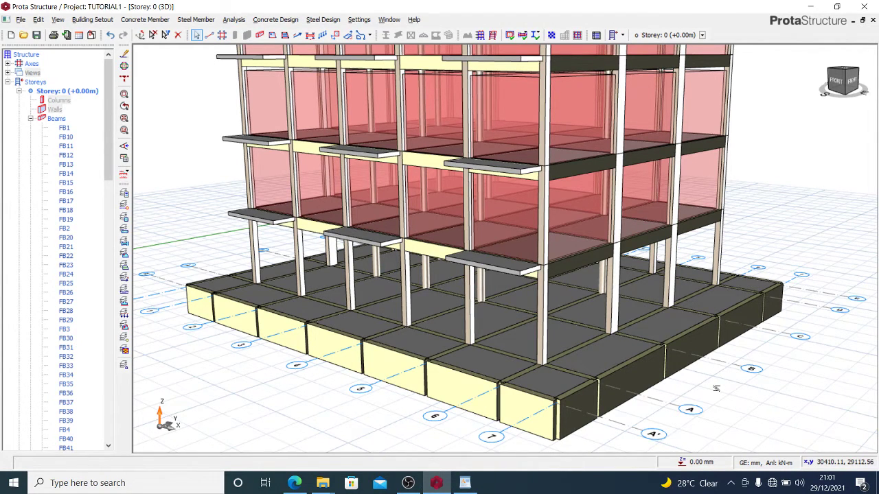
pyautogui.click(31, 119)
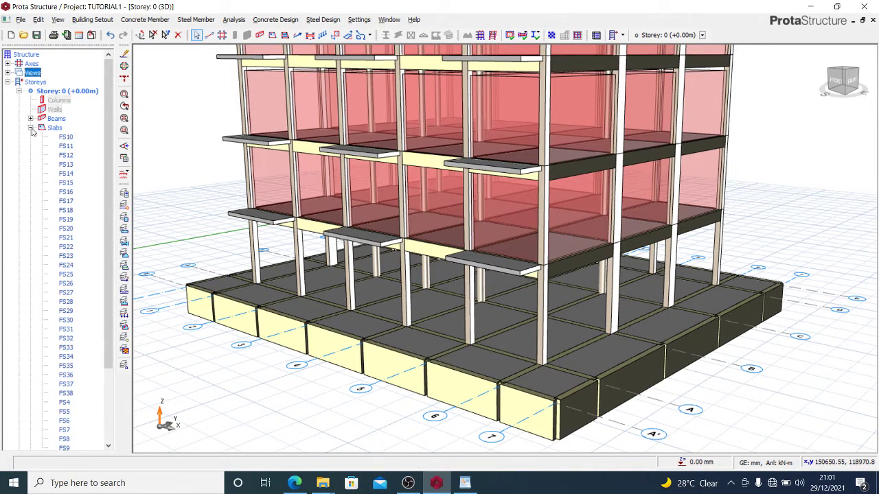
pyautogui.click(30, 127)
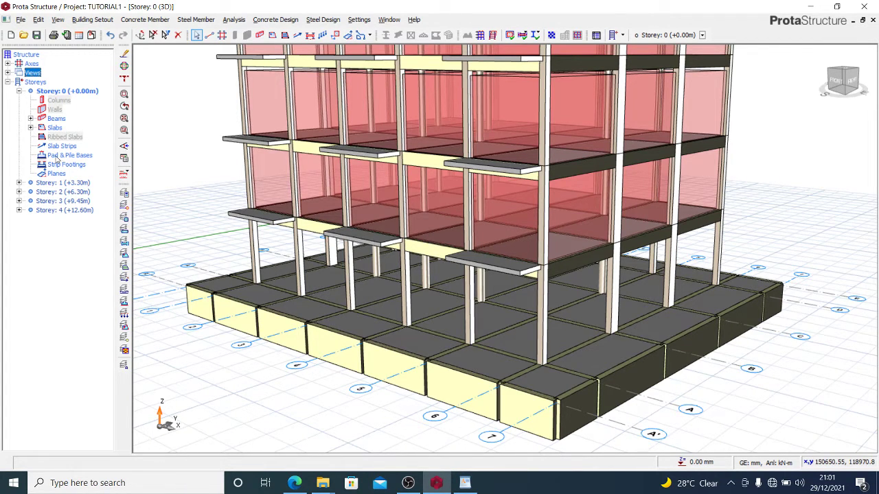
# Switch from the 3D view of the building back to the Storey 0 plan view.
pyautogui.scroll(-5, 544, 316)
pyautogui.scroll(3, 544, 316)
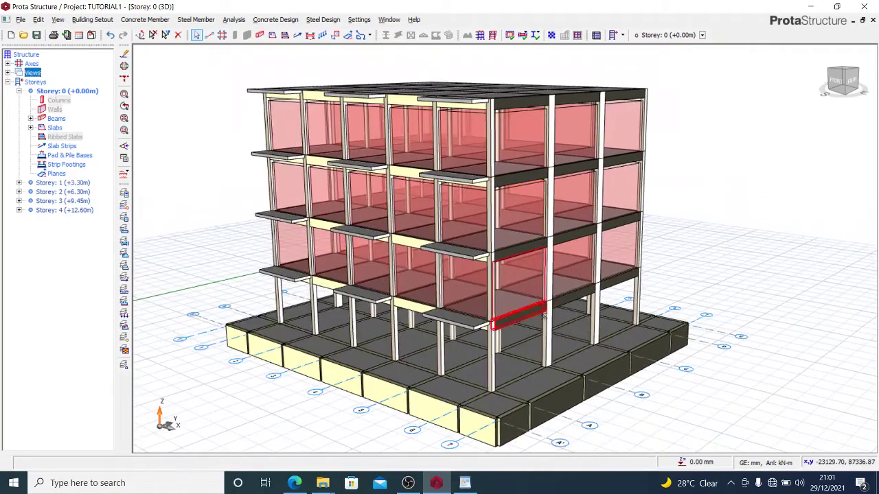
pyautogui.scroll(-2, 545, 316)
pyautogui.scroll(5, 543, 317)
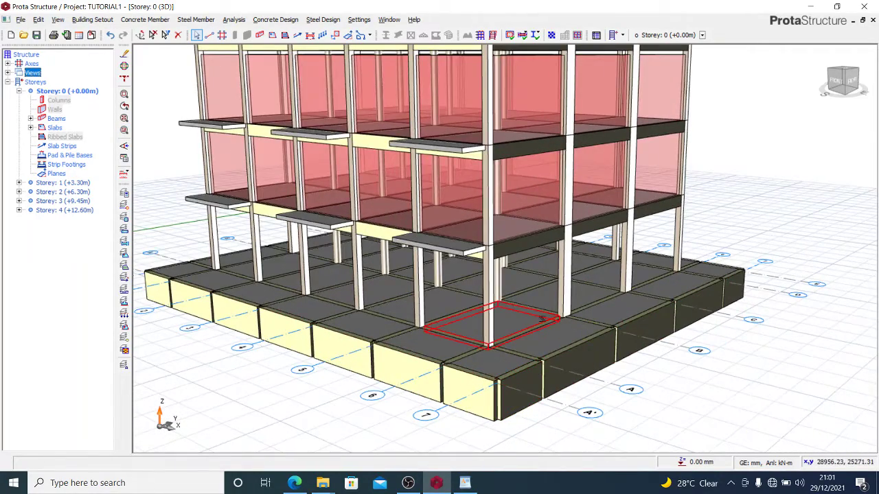
pyautogui.moveTo(541, 318)
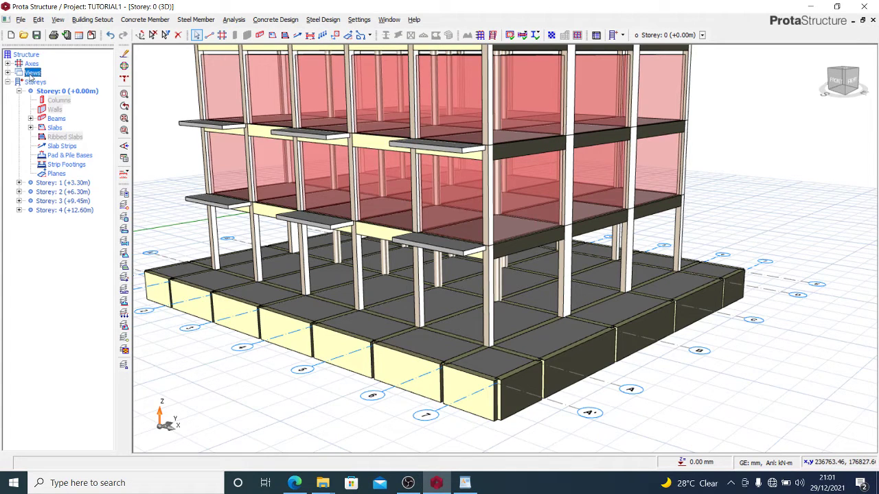
pyautogui.rightClick(45, 74)
pyautogui.click(50, 80)
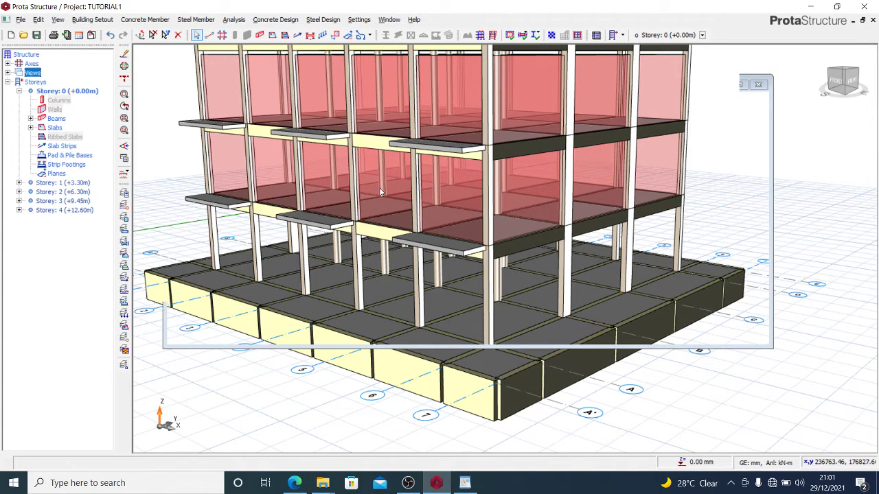
# Insert a Y-direction slab strip of type FE Strip between axes 1' and 1, running from beyond axis E to beyond axis A'.
pyautogui.click(296, 34)
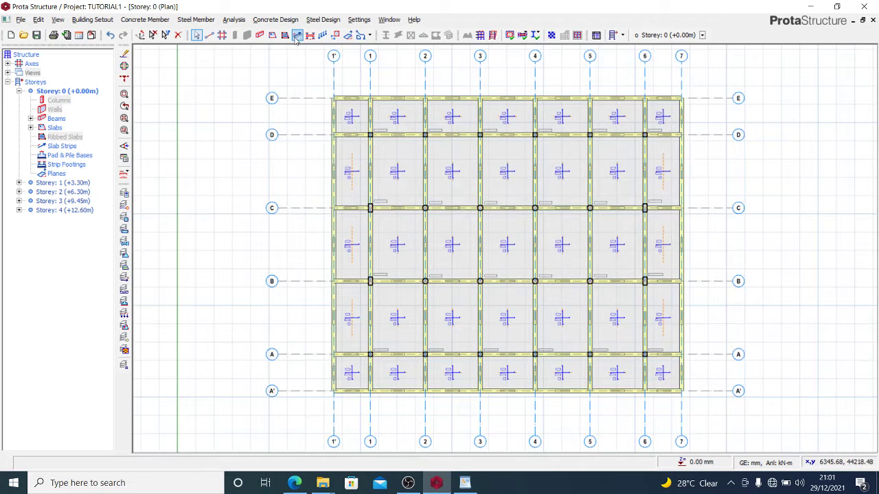
pyautogui.click(297, 35)
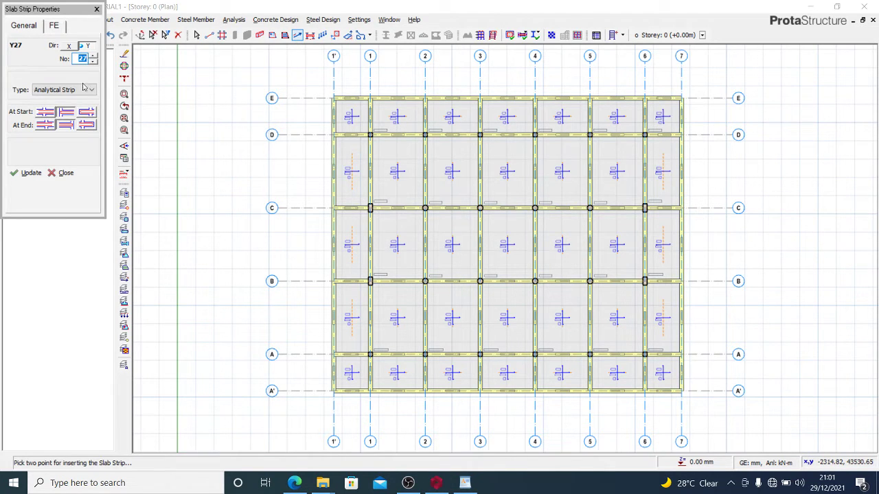
pyautogui.click(72, 90)
pyautogui.click(66, 109)
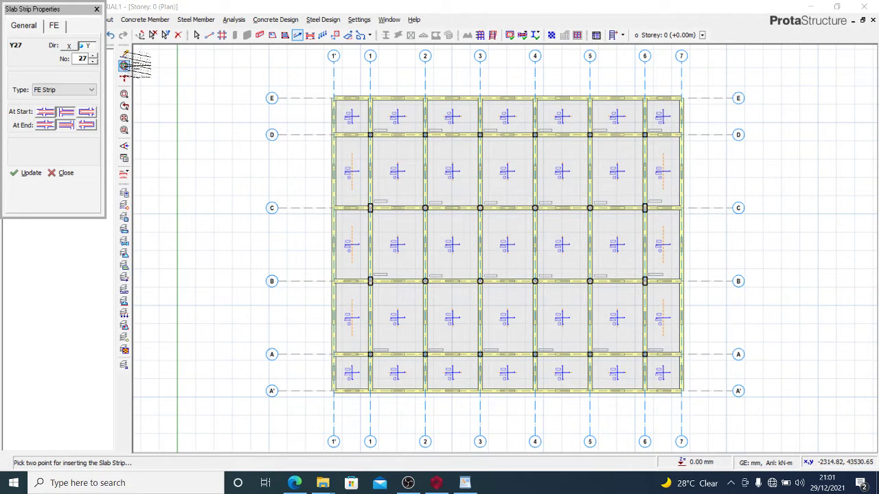
pyautogui.click(333, 60)
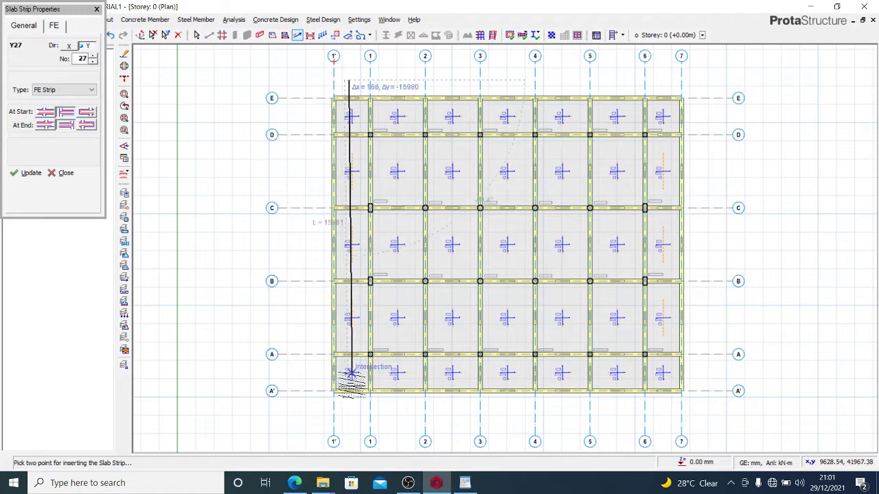
pyautogui.click(359, 264)
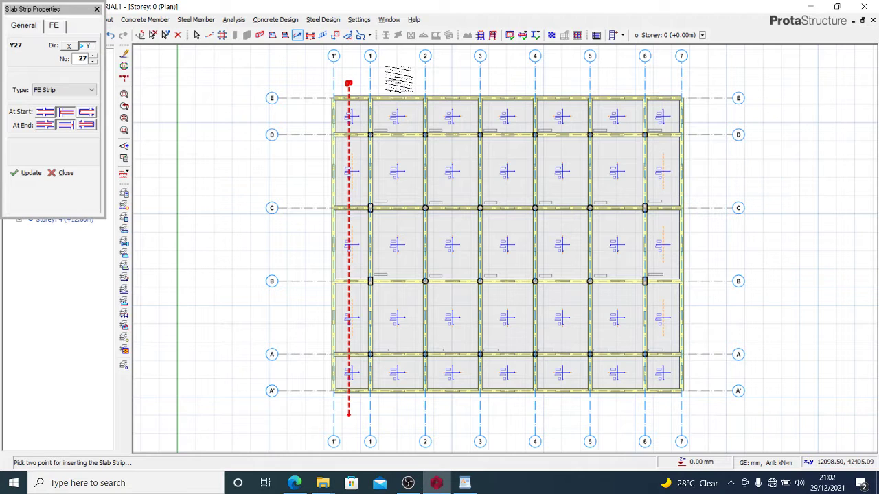
# Insert Y-direction FE slab strips in the six bays from axis 1 to axis 7, each running from beyond axis E to beyond axis A'.
pyautogui.click(398, 80)
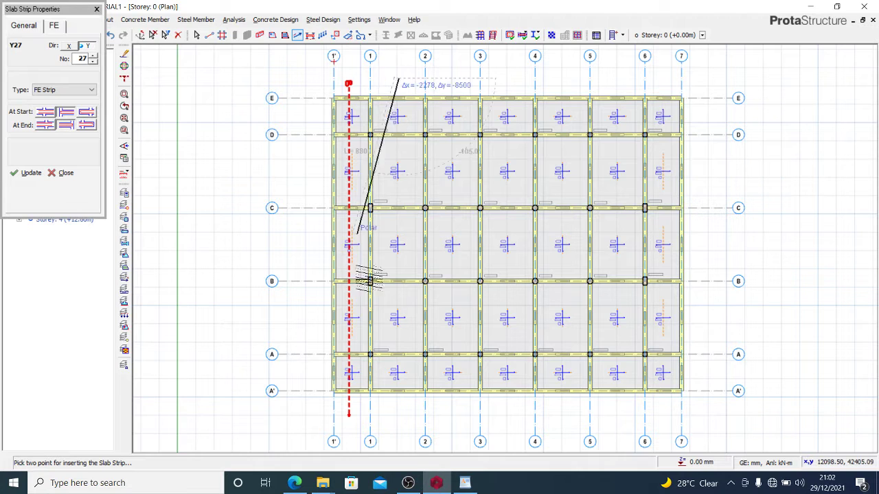
pyautogui.click(399, 416)
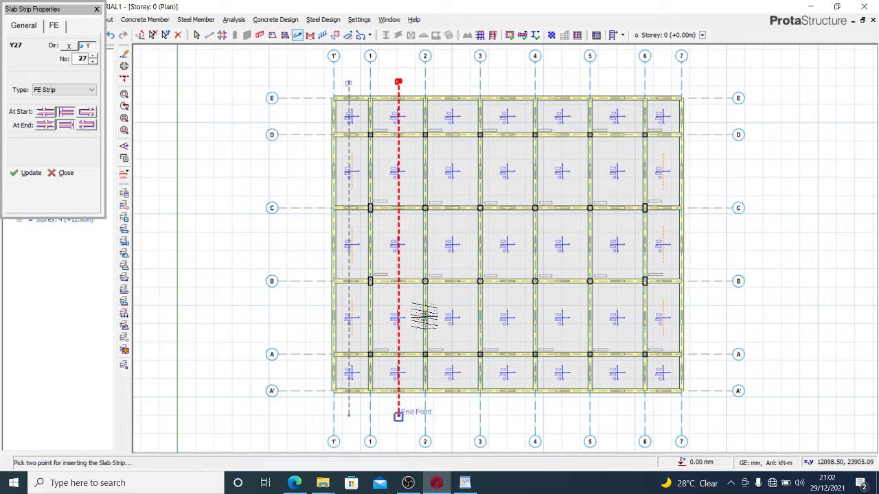
pyautogui.click(458, 80)
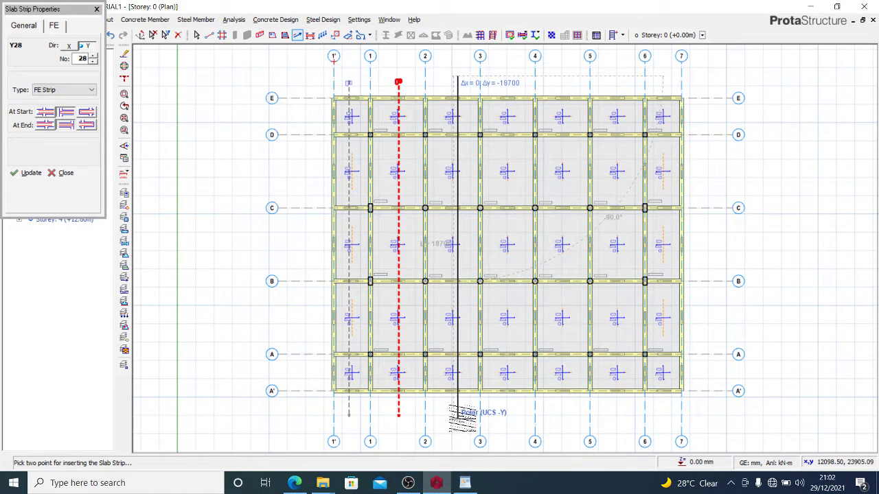
pyautogui.click(457, 415)
pyautogui.click(510, 81)
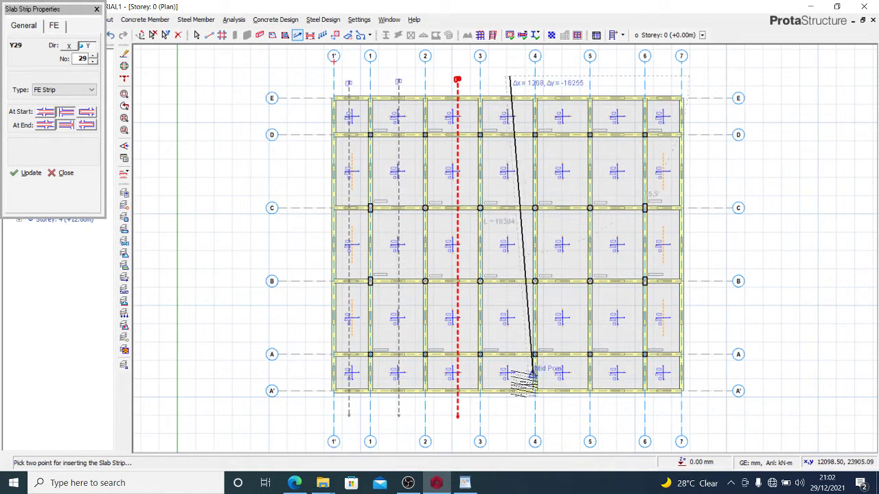
pyautogui.click(512, 413)
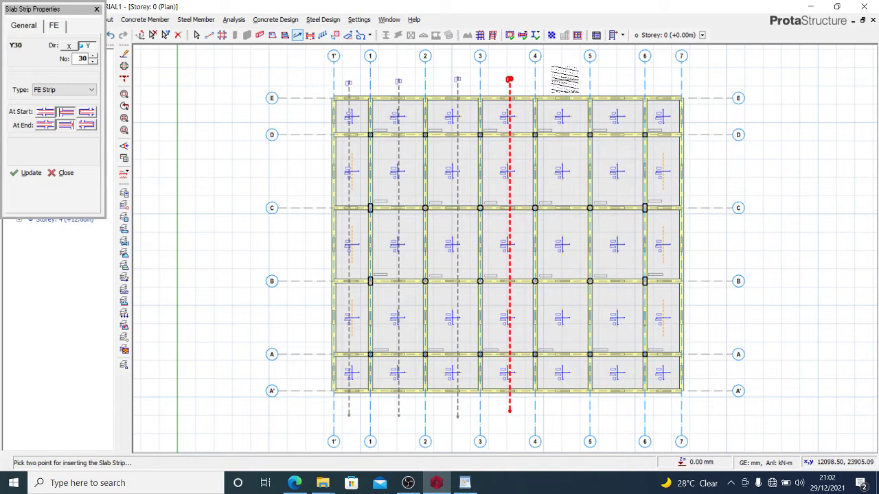
pyautogui.click(566, 80)
pyautogui.click(565, 412)
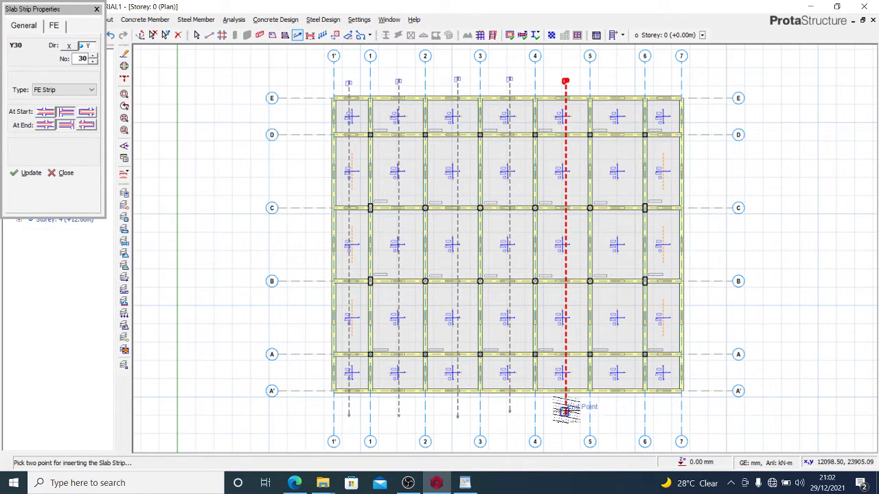
pyautogui.click(622, 81)
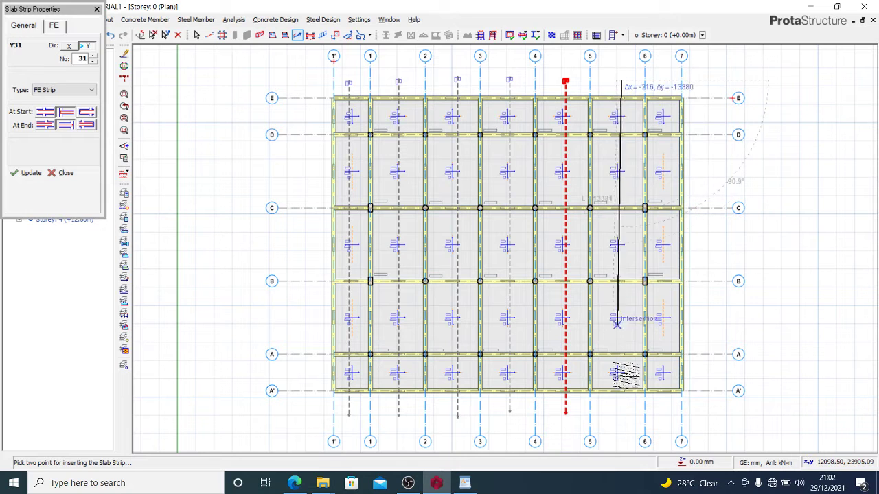
pyautogui.click(622, 412)
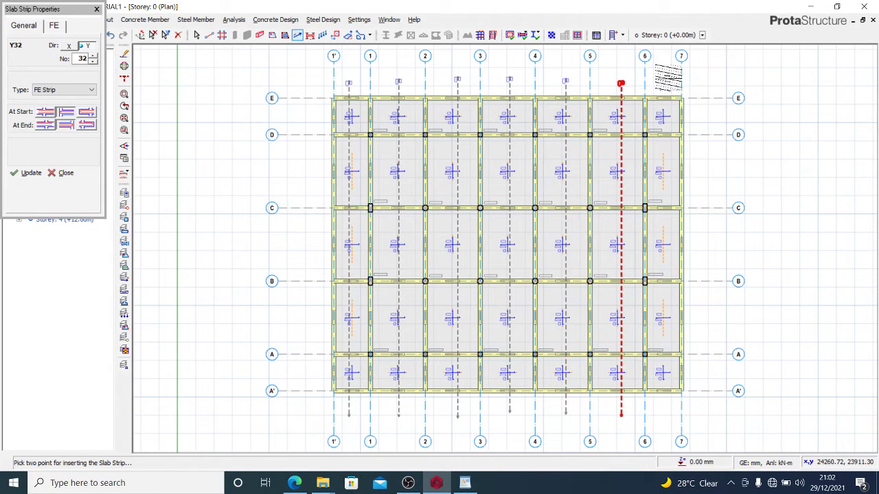
pyautogui.click(664, 77)
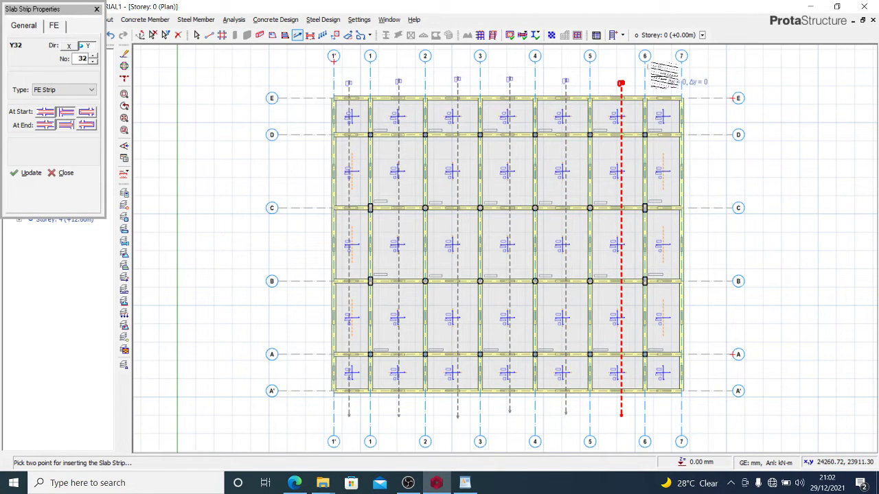
pyautogui.click(664, 410)
# Insert X-direction FE slab strips in the five bays between axes E and A', each spanning beyond axes 1' and 7, and end strip insertion.
pyautogui.click(69, 45)
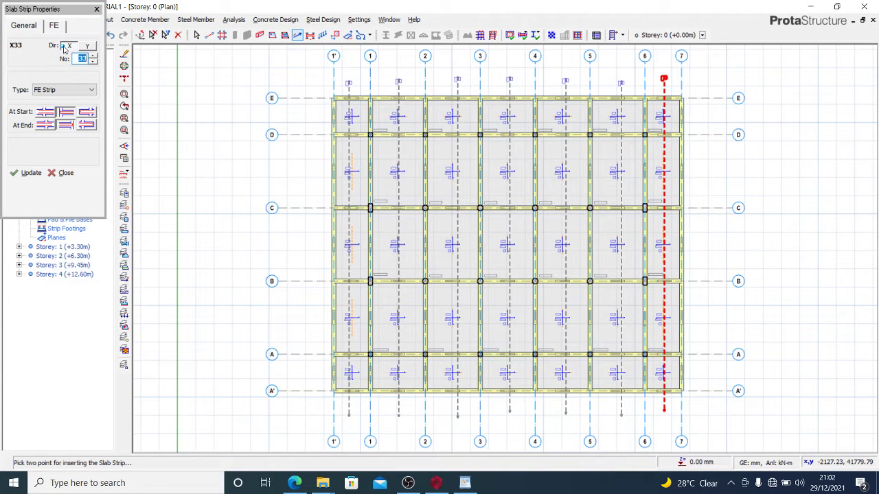
pyautogui.click(294, 117)
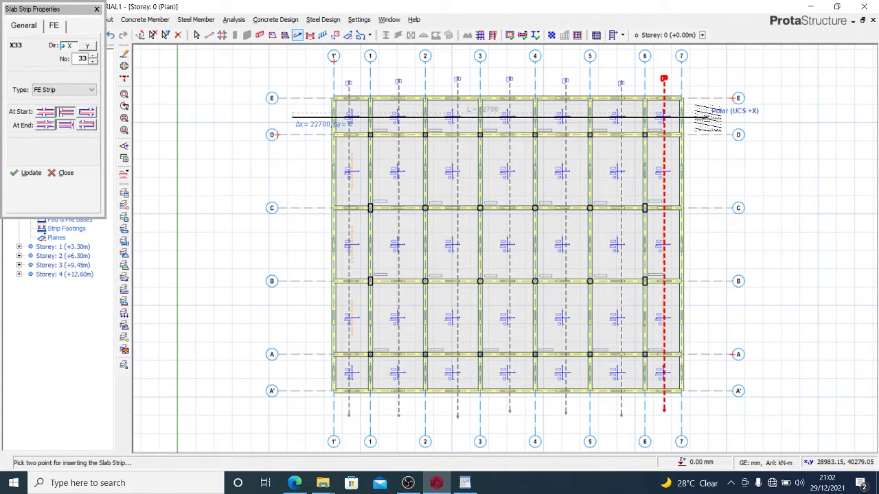
pyautogui.click(707, 118)
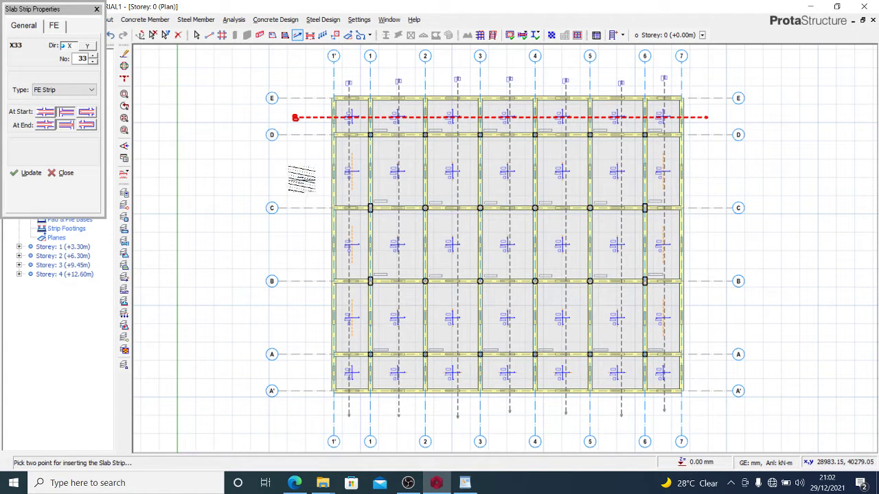
pyautogui.click(306, 169)
pyautogui.click(714, 168)
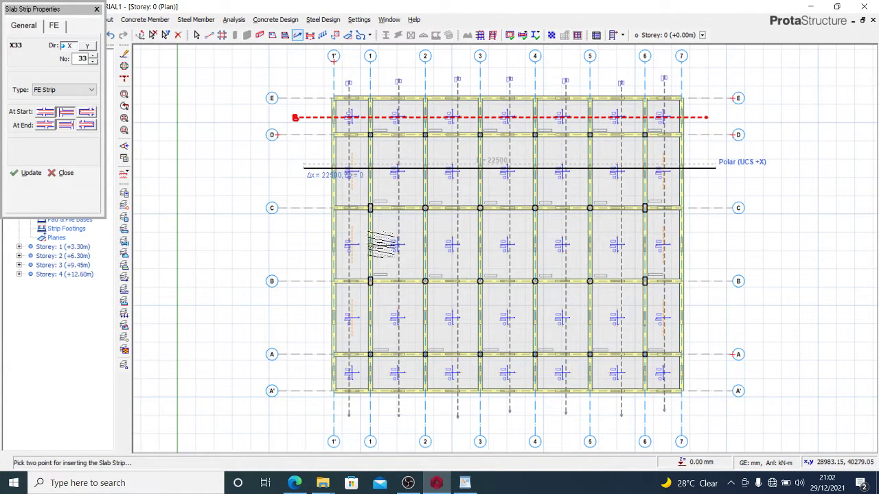
pyautogui.click(309, 248)
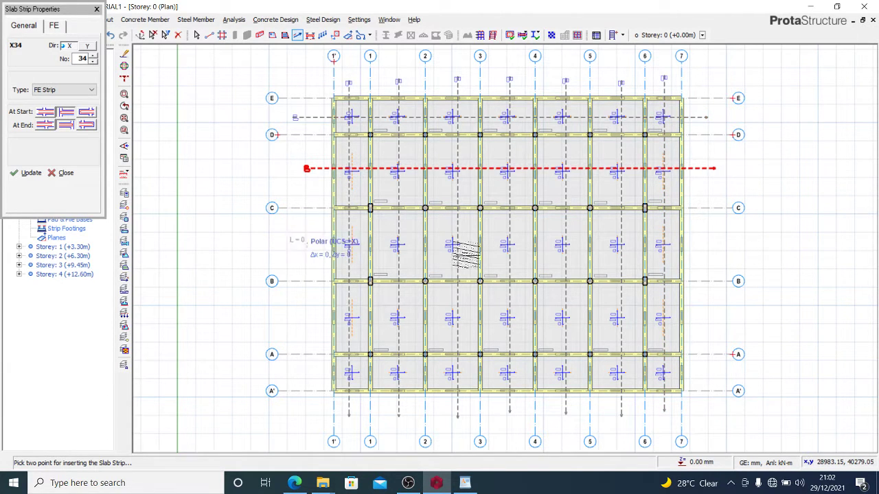
pyautogui.click(718, 248)
pyautogui.click(309, 317)
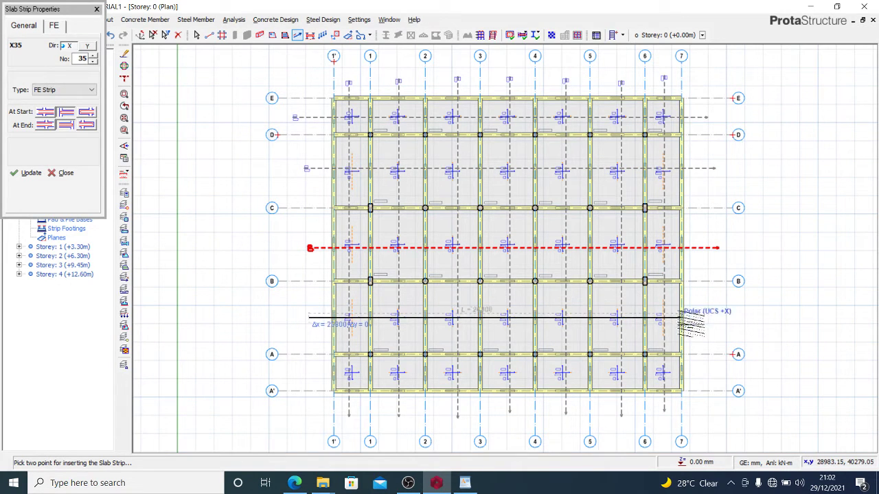
pyautogui.click(701, 317)
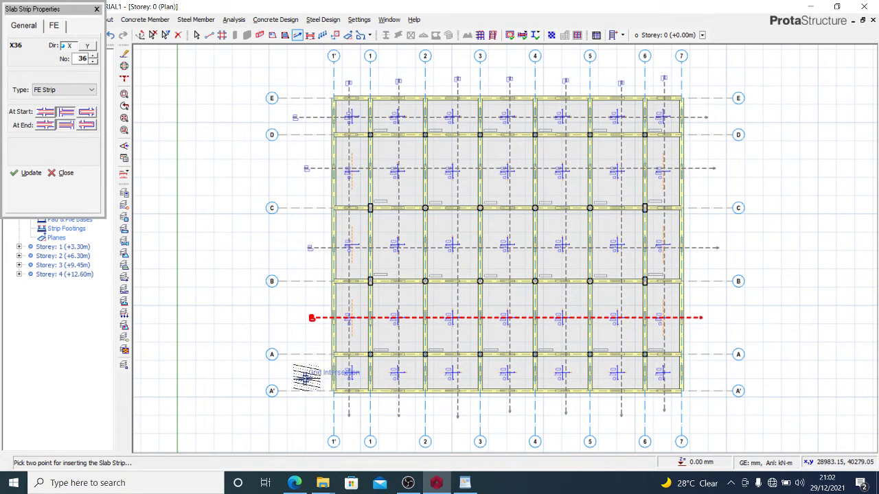
pyautogui.click(307, 375)
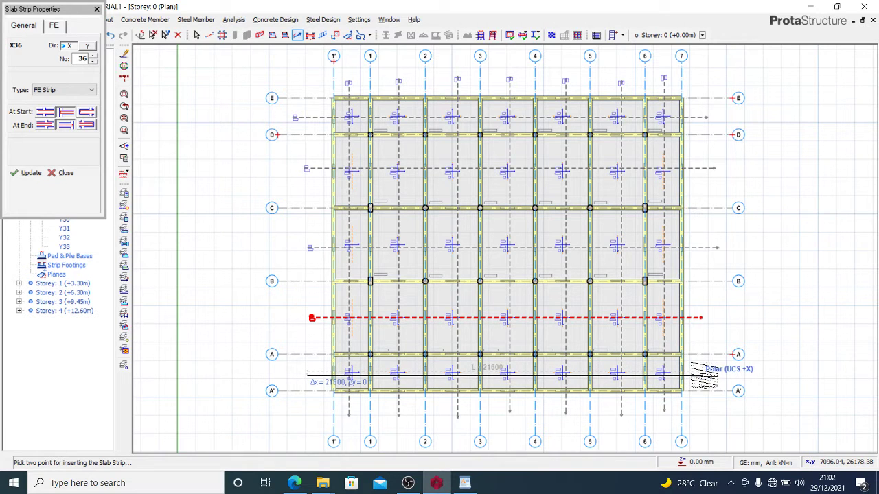
pyautogui.click(714, 376)
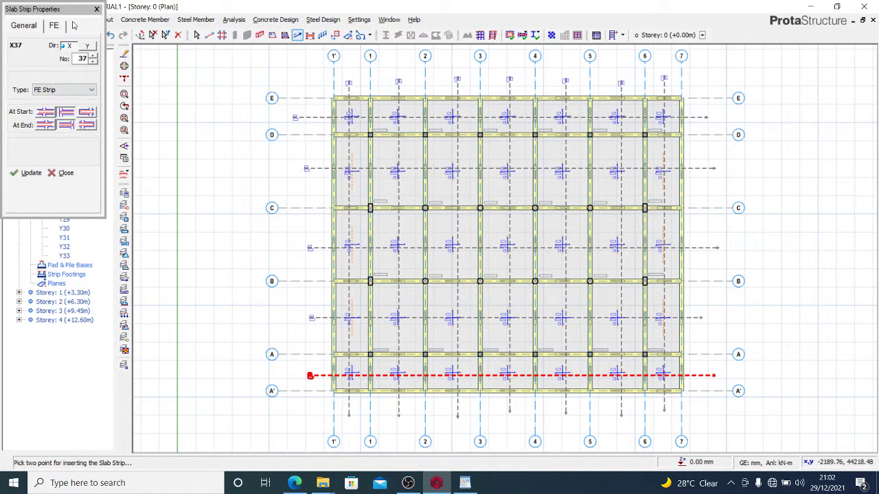
pyautogui.click(97, 9)
pyautogui.press('Escape')
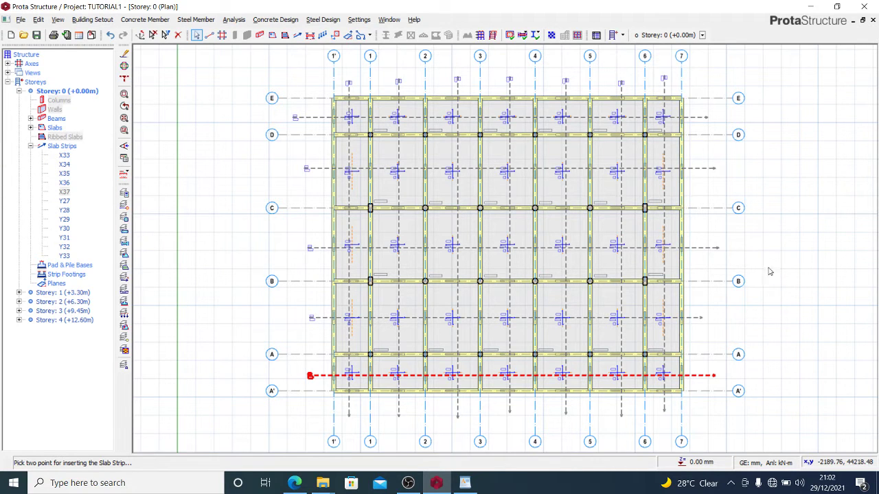
# Open the FE raft foundation analysis for Storey 0 and start Raft Foundation Mesh and Analysis.
pyautogui.scroll(-1, 395, 269)
pyautogui.scroll(2, 622, 268)
pyautogui.scroll(-2, 650, 280)
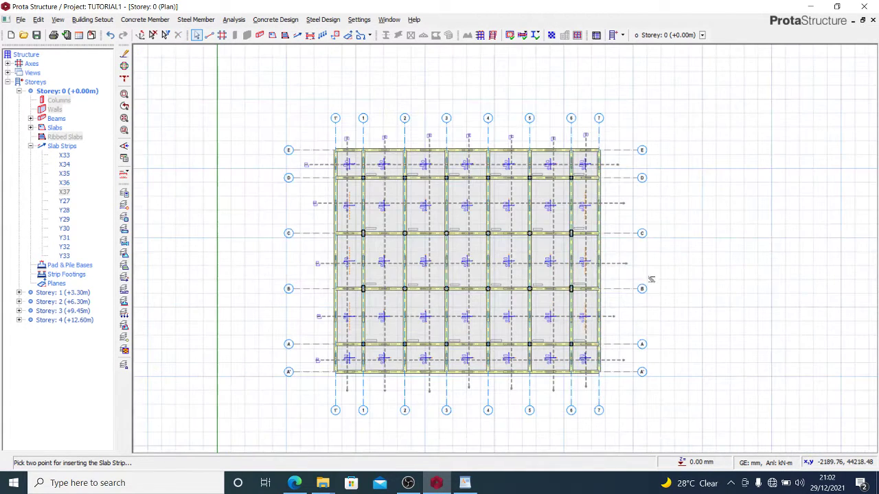
pyautogui.click(234, 20)
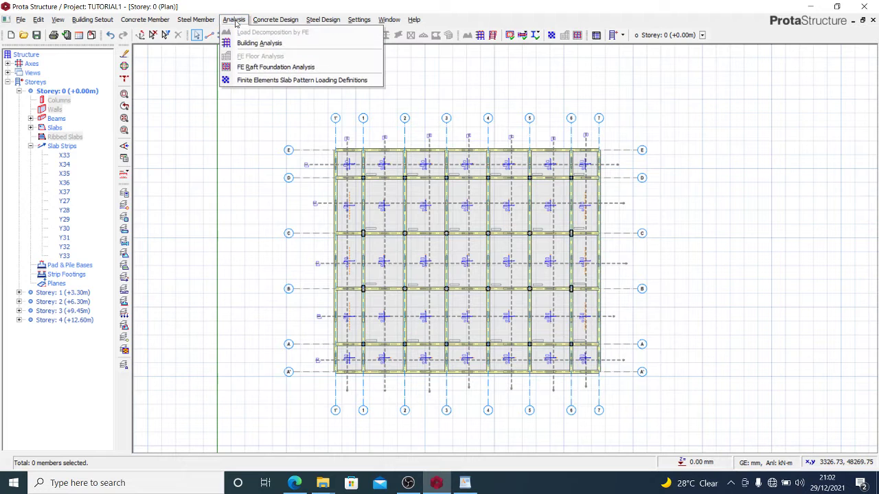
pyautogui.click(268, 67)
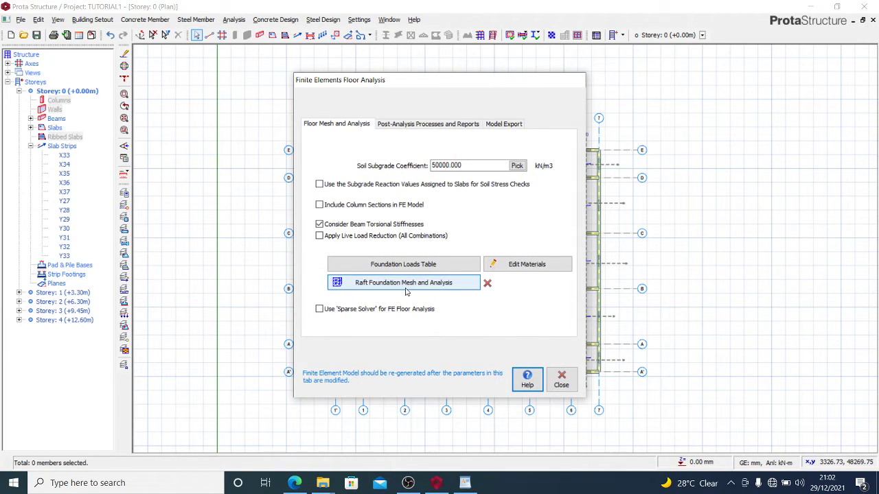
pyautogui.click(407, 290)
pyautogui.click(432, 280)
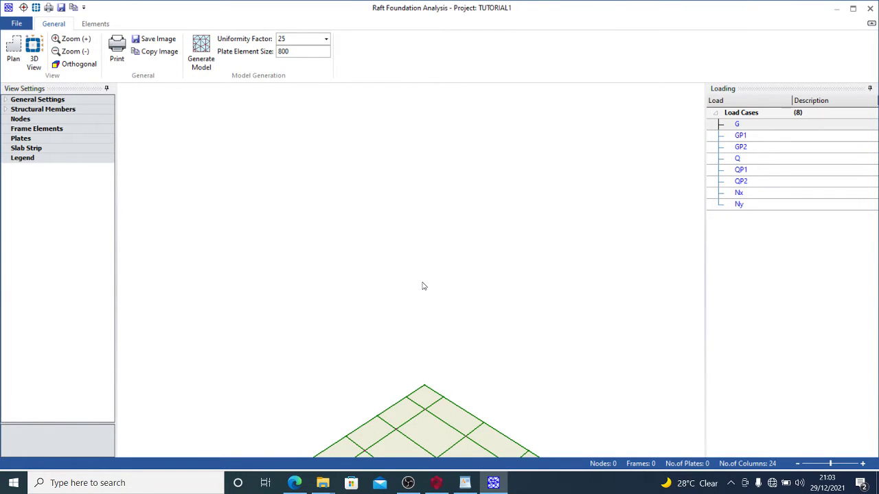
# Generate the raft foundation model with uniformity factor 25 and plate element size 800, and exit the mesh window to run the analysis.
pyautogui.click(201, 50)
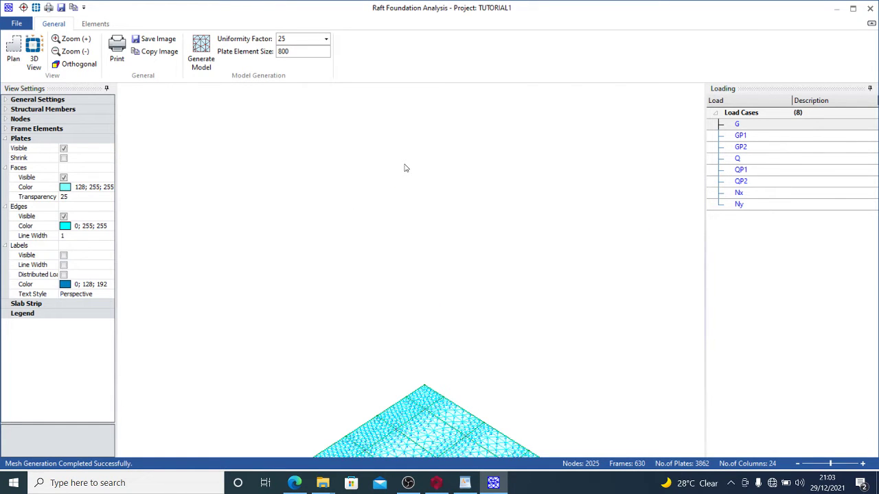
pyautogui.click(870, 7)
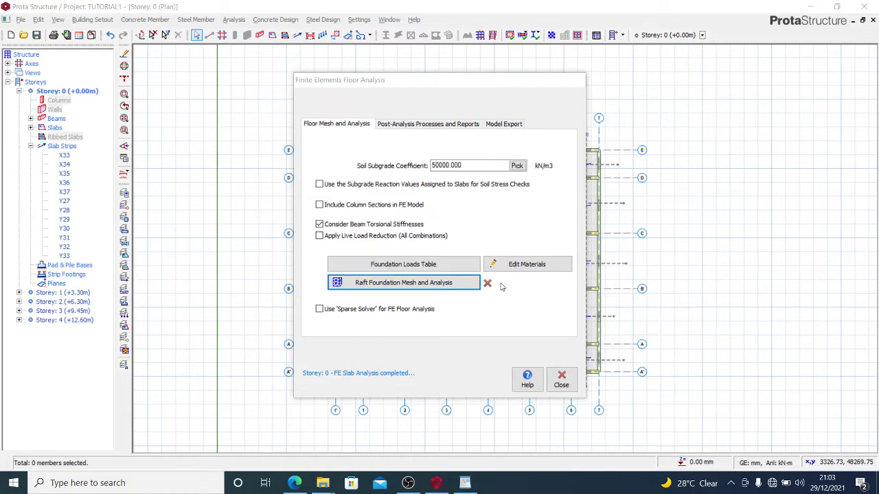
pyautogui.click(351, 127)
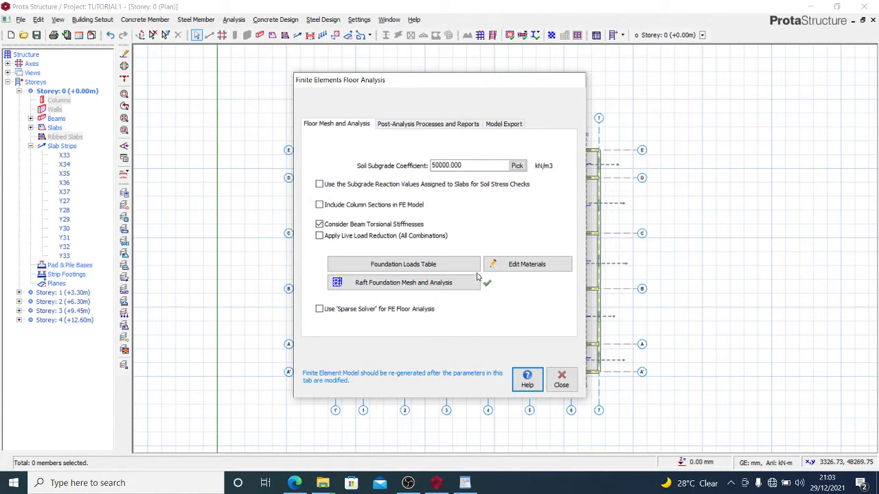
# Open the analysis post-processing and display user-defined contours of the As(d)1-bot required steel area in plan.
pyautogui.click(421, 127)
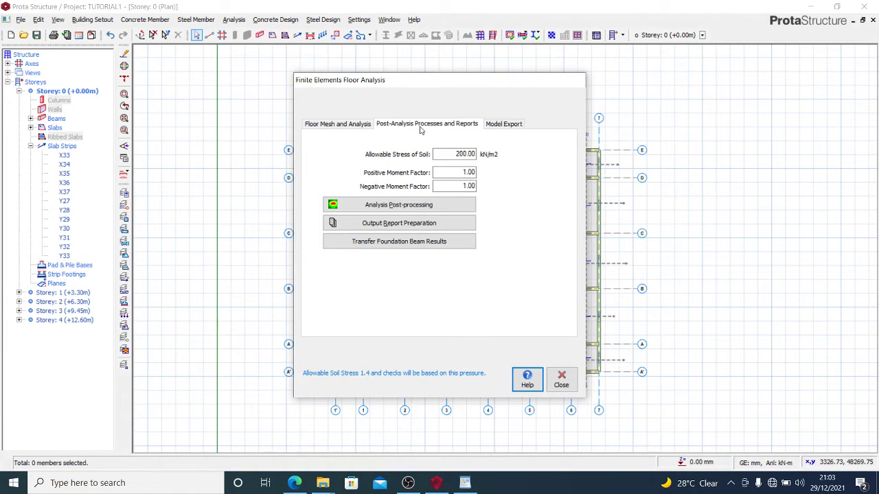
pyautogui.click(407, 207)
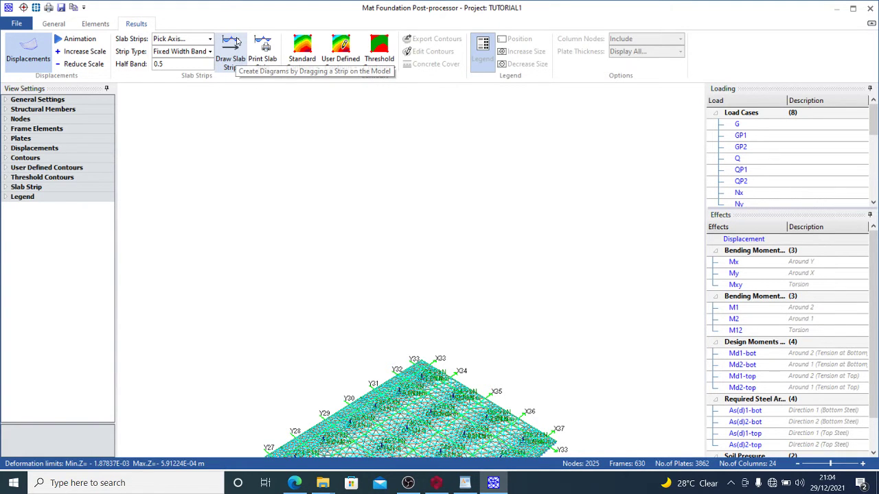
pyautogui.click(234, 43)
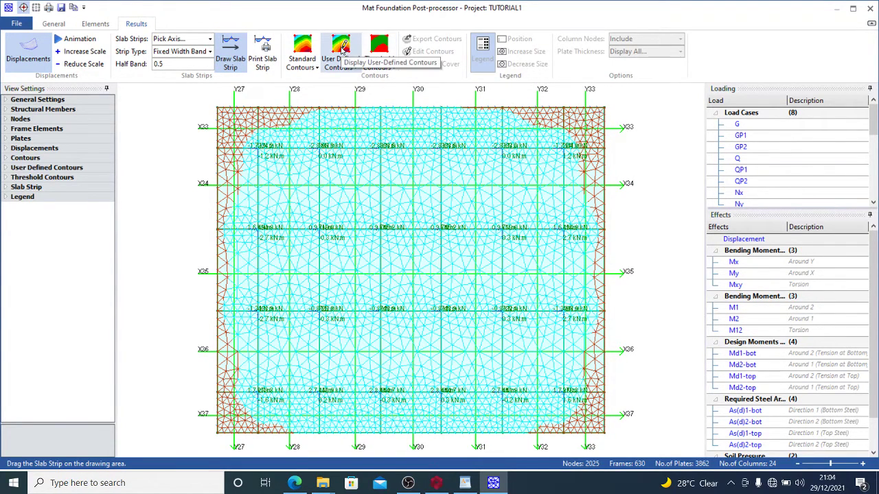
pyautogui.click(356, 68)
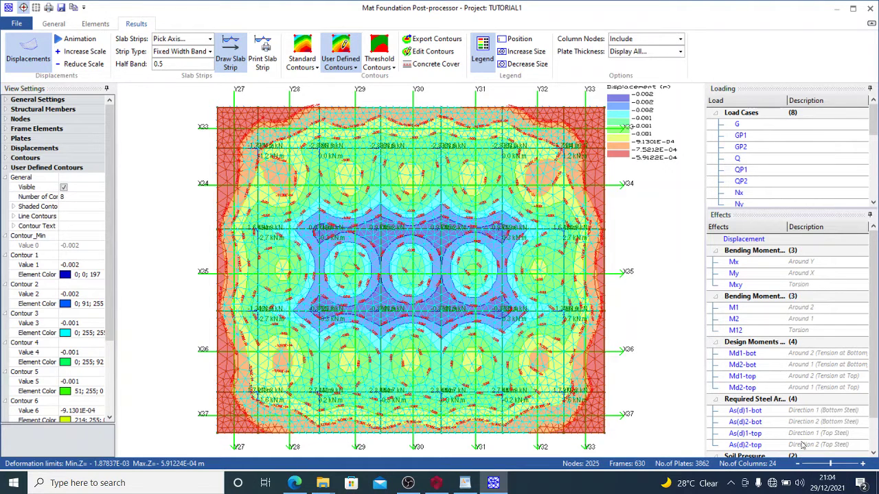
pyautogui.click(769, 411)
# Try a Steel Bar 1 spacing of 200 for the Y16 contour of As(d)1-bot, restore 150, and close the contour settings.
pyautogui.click(428, 55)
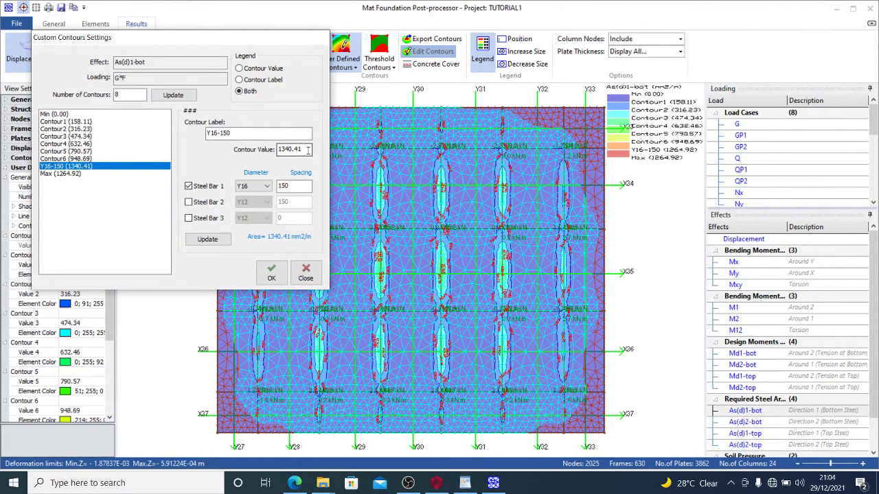
pyautogui.click(301, 188)
pyautogui.click(293, 185)
pyautogui.press('BackSpace')
pyautogui.press('BackSpace')
pyautogui.press('BackSpace')
pyautogui.write('200')
pyautogui.press('BackSpace')
pyautogui.press('BackSpace')
pyautogui.press('BackSpace')
pyautogui.write('1')
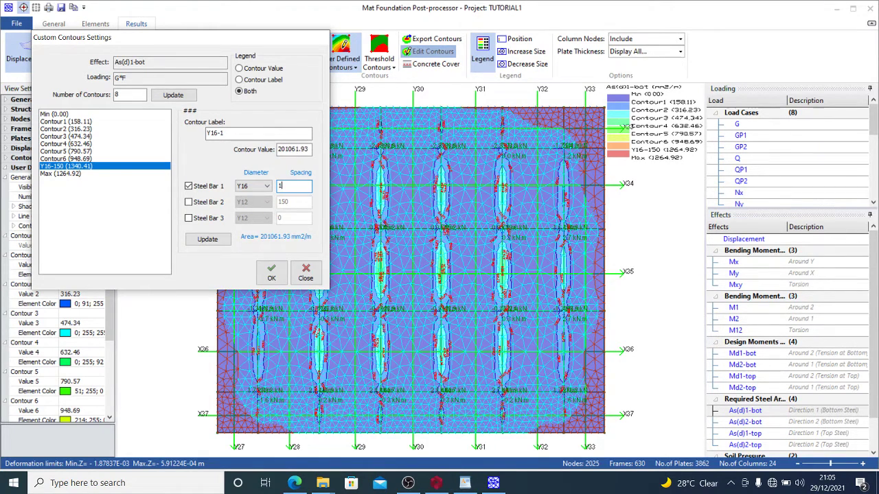
pyautogui.write('50')
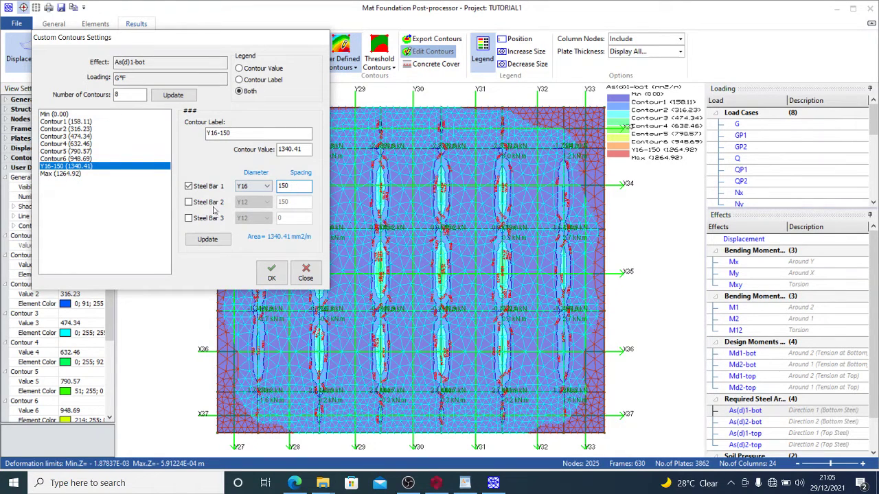
pyautogui.click(300, 152)
pyautogui.press('Tab')
pyautogui.click(313, 278)
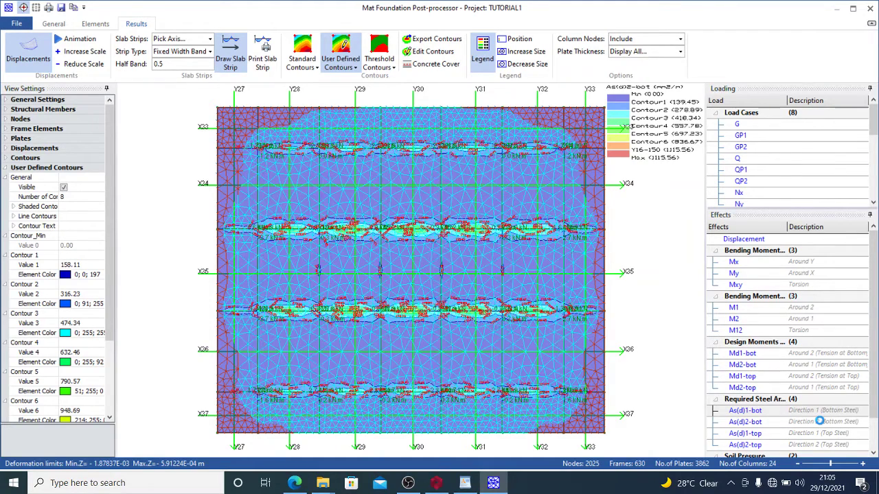
# Try a Steel Bar 1 spacing of 200 for the Y16 contour of As(d)2-bot, and restore 150.
pyautogui.click(433, 52)
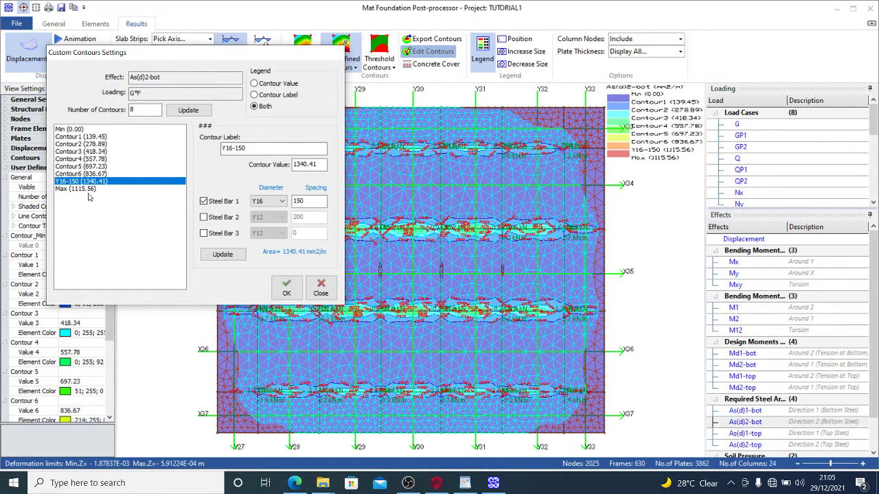
pyautogui.click(294, 200)
pyautogui.press('BackSpace')
pyautogui.press('BackSpace')
pyautogui.press('BackSpace')
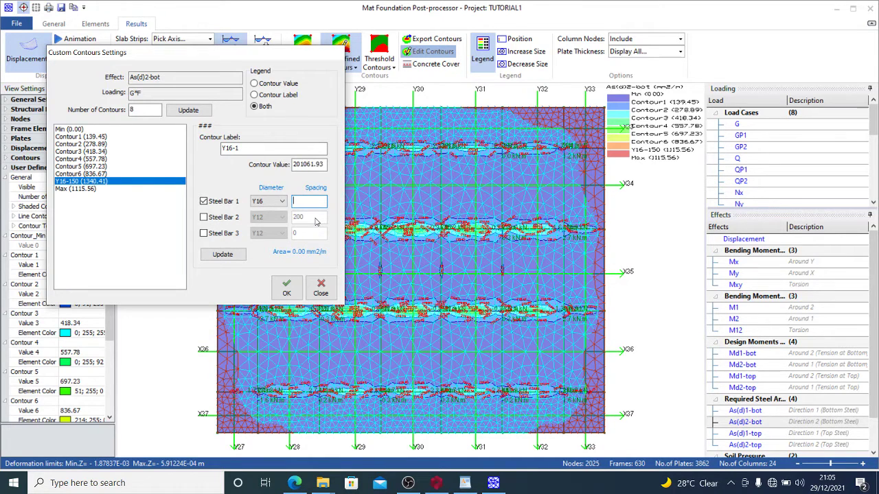
pyautogui.write('200')
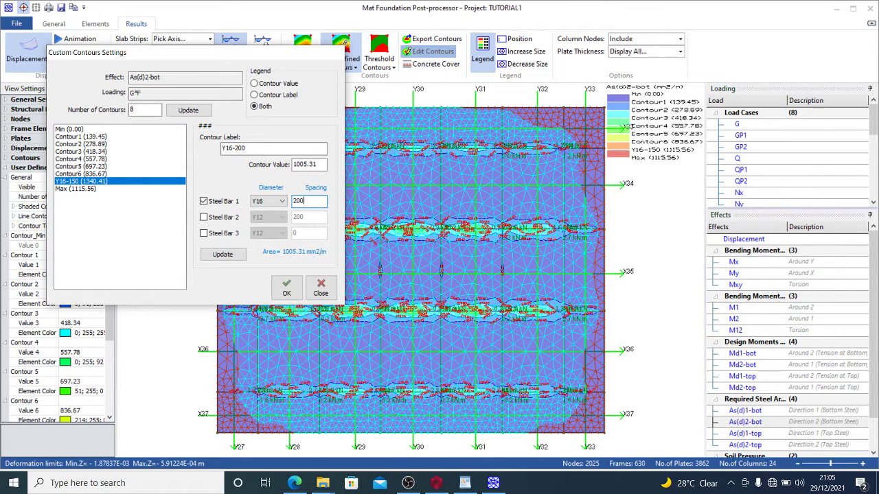
pyautogui.press('BackSpace')
pyautogui.press('BackSpace')
pyautogui.press('BackSpace')
pyautogui.write('150')
pyautogui.press('Return')
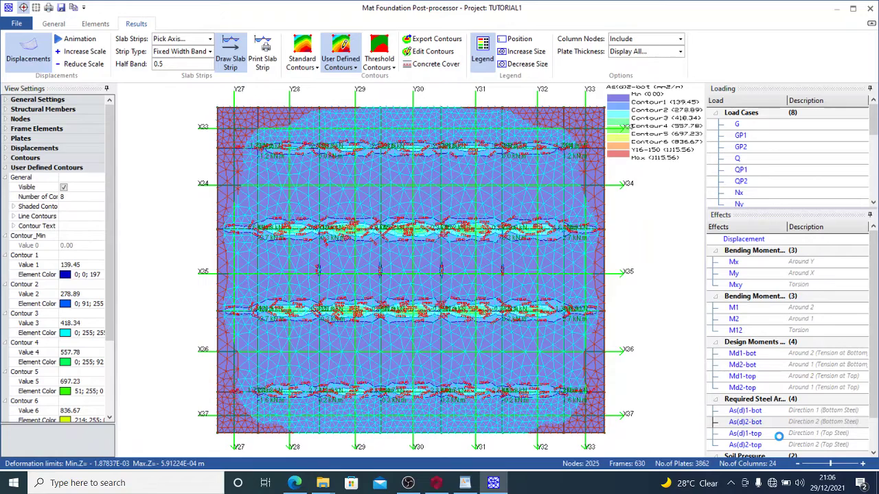
# Display the As(d)1-top required steel contours and check the Y16-200 contour definition in the custom contour settings.
pyautogui.click(779, 434)
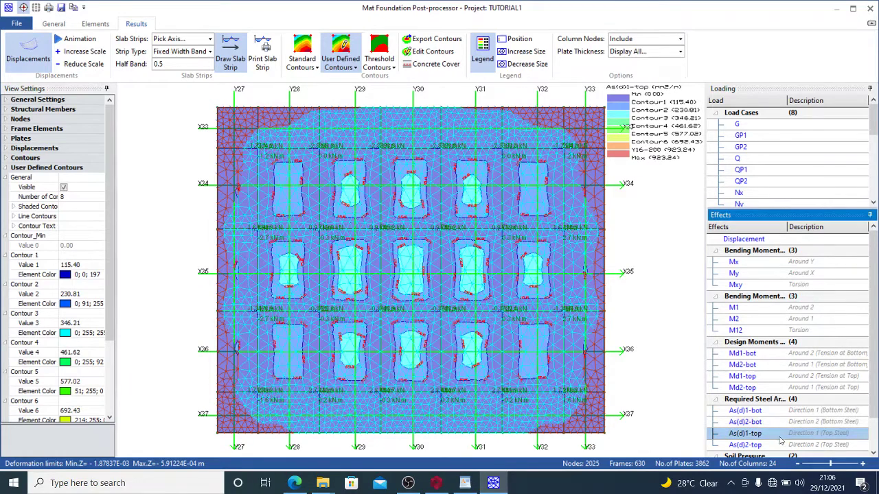
pyautogui.click(447, 56)
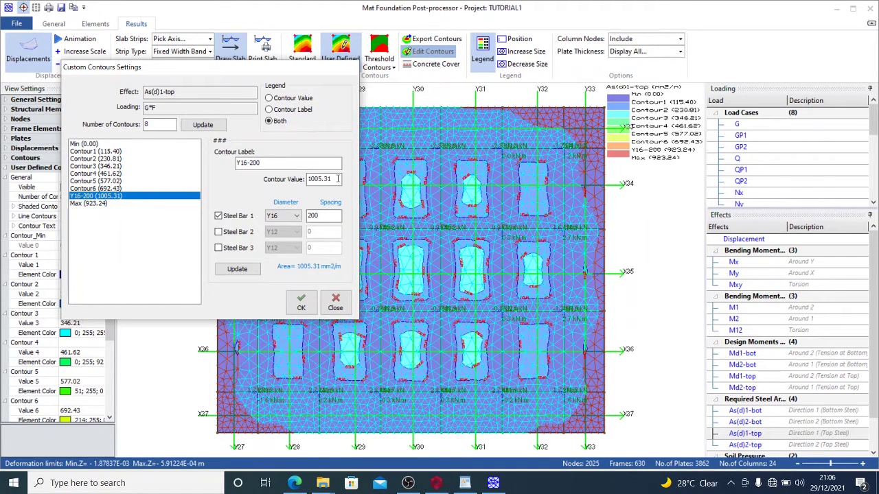
pyautogui.click(302, 306)
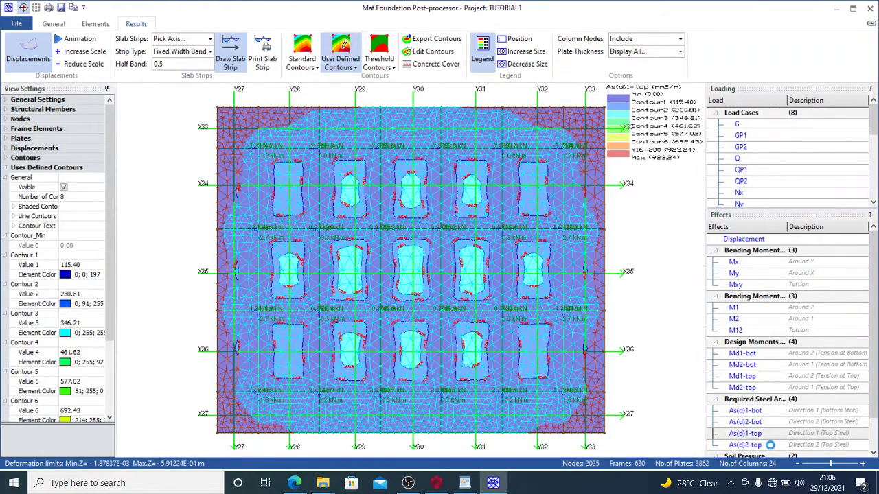
# Display the As(d)2-top required steel contours and check their Y16-200 contour in the custom contour settings.
pyautogui.click(770, 445)
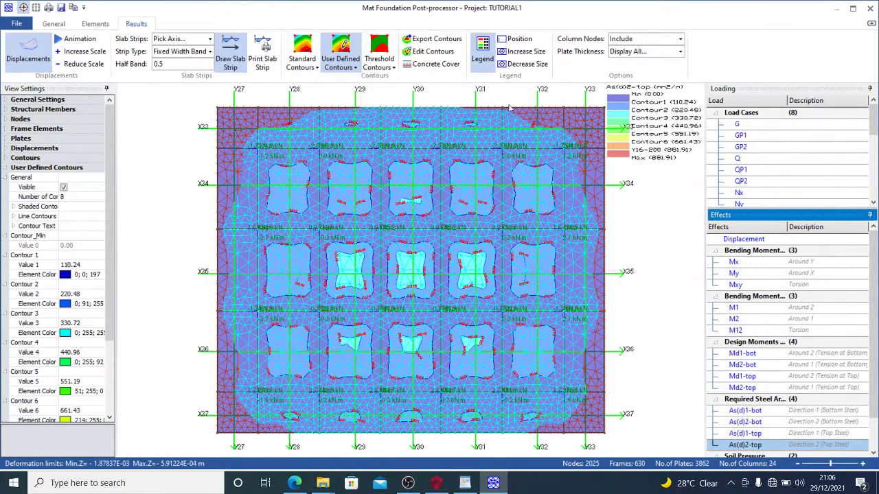
pyautogui.click(420, 53)
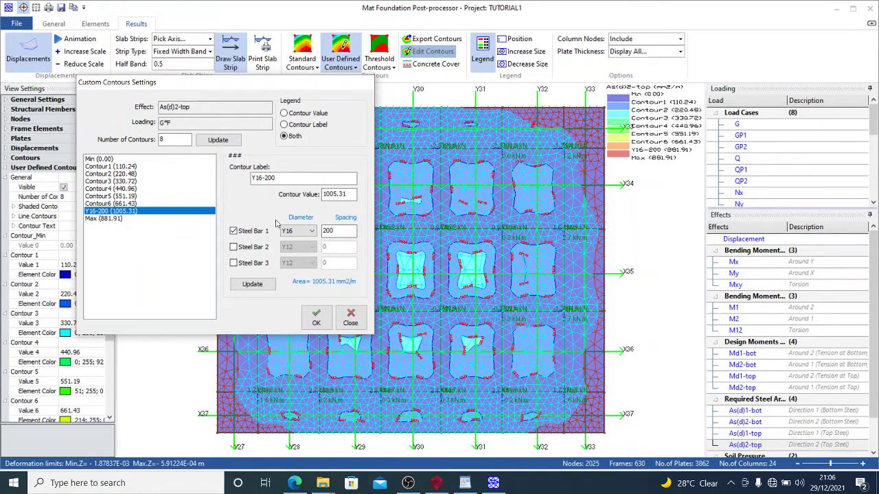
pyautogui.click(323, 232)
pyautogui.click(316, 319)
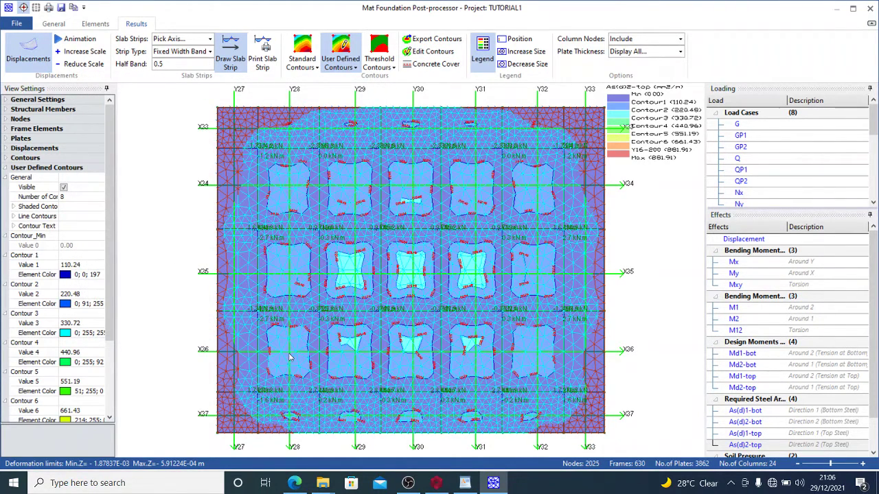
# Export the displayed contours and exit the post-processor, transferring the slab strip FE results with columns and walls included and plate torsion considered.
pyautogui.click(431, 42)
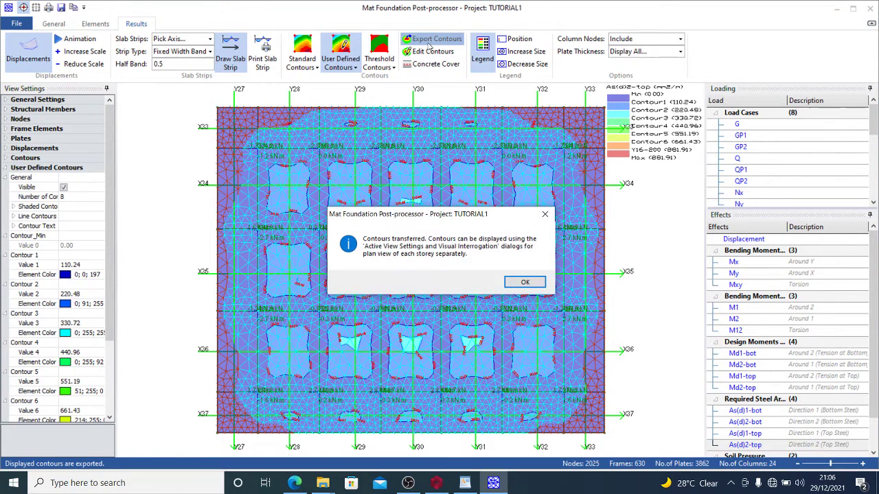
pyautogui.click(524, 283)
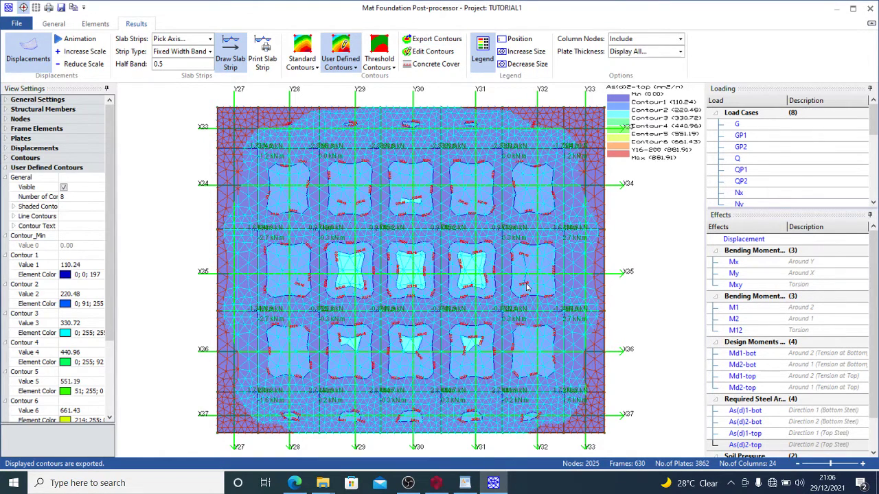
pyautogui.click(870, 9)
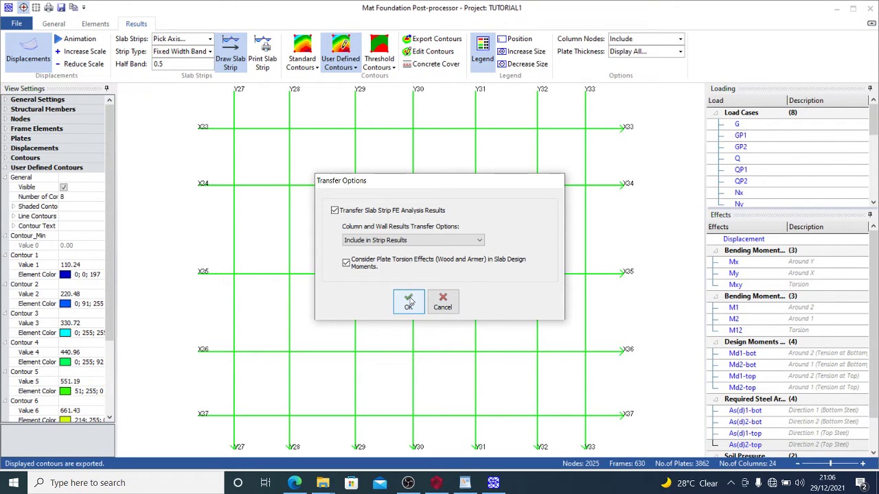
pyautogui.click(409, 302)
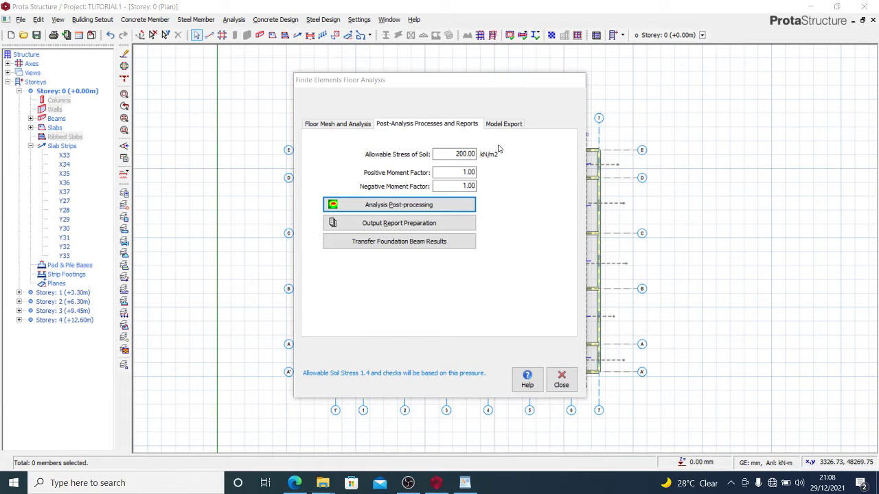
# Set the allowable stress of soil to 100 kN/m2, transfer the foundation beam results, and close the floor analysis dialog.
pyautogui.doubleClick(462, 154)
pyautogui.write('100')
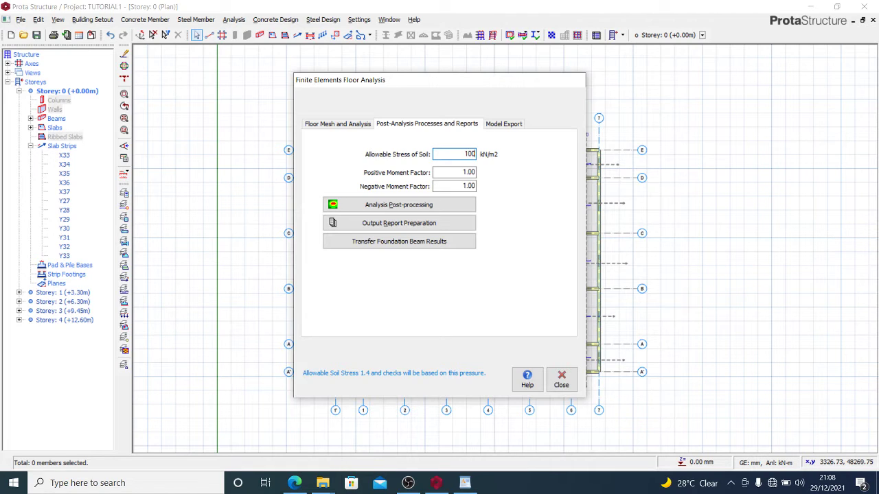
pyautogui.click(446, 246)
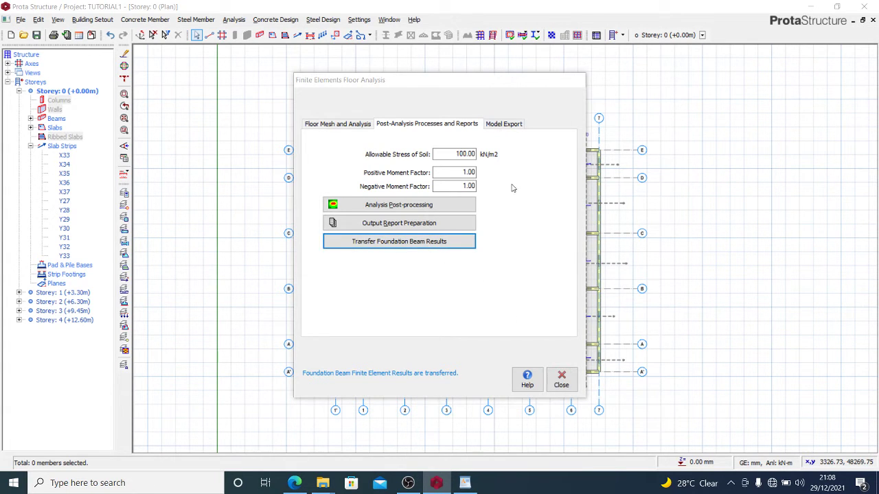
pyautogui.click(562, 380)
# Update the steel bars of the Storey 0 slab strips in plan.
pyautogui.scroll(4, 461, 379)
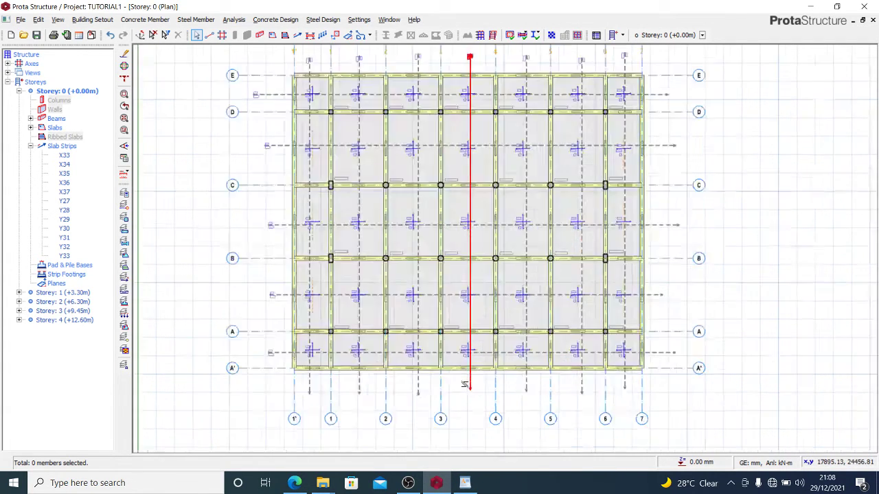
pyautogui.scroll(-3, 458, 375)
pyautogui.scroll(4, 397, 232)
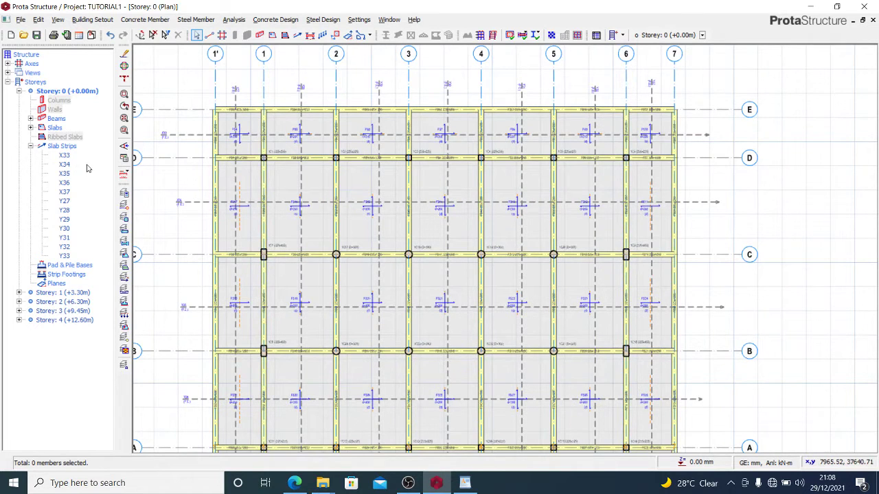
pyautogui.click(126, 174)
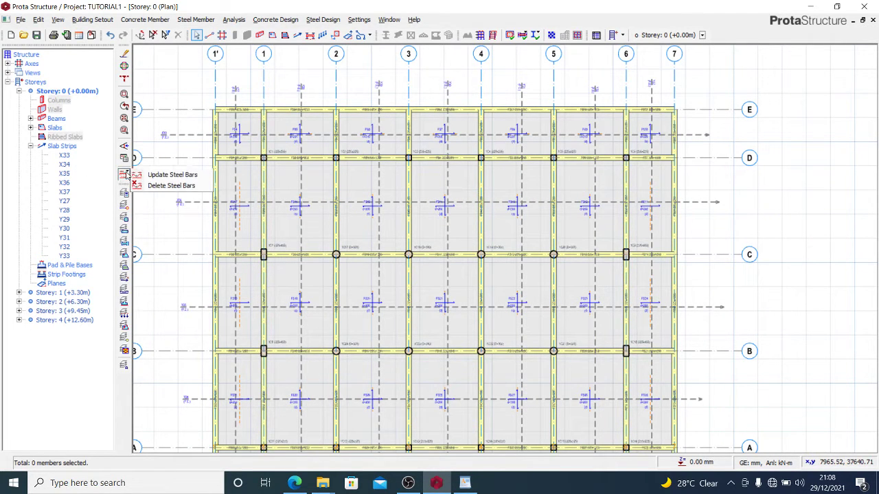
pyautogui.click(150, 179)
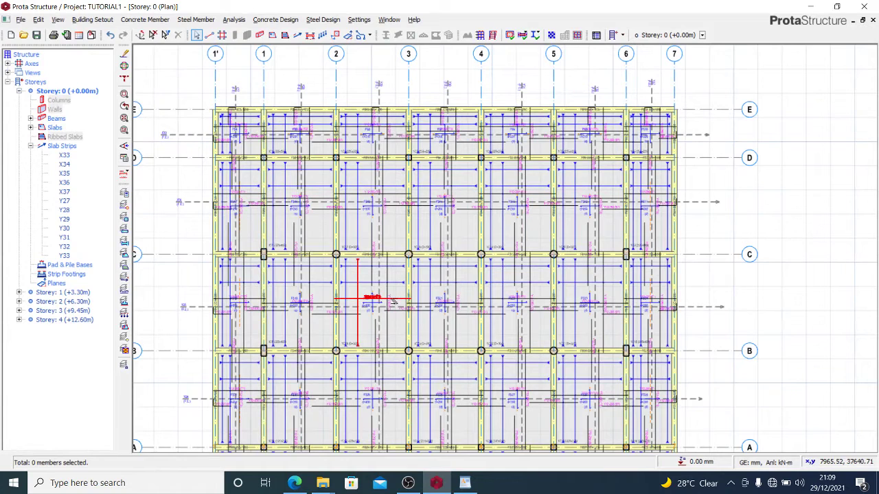
# Examine the top and bottom bar labels of the raft slabs between axes A and B, around FS29, FS28 and FS27.
pyautogui.moveTo(392, 301)
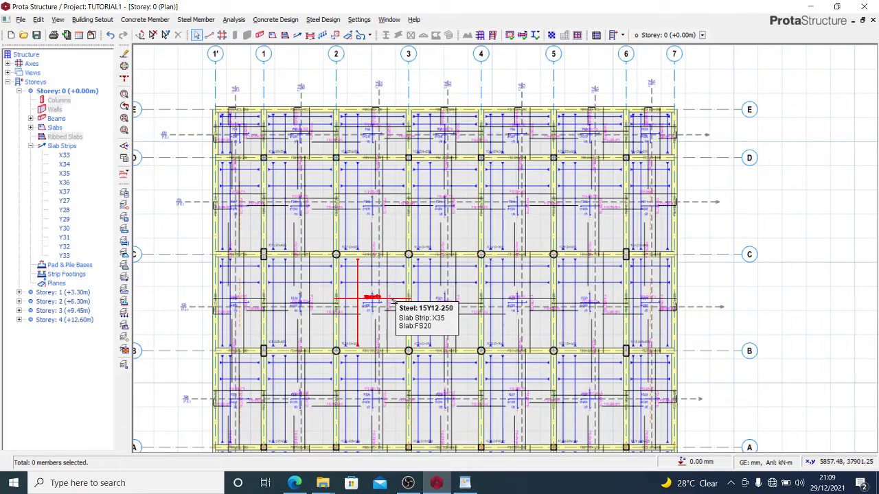
pyautogui.scroll(-2, 412, 315)
pyautogui.scroll(5, 438, 337)
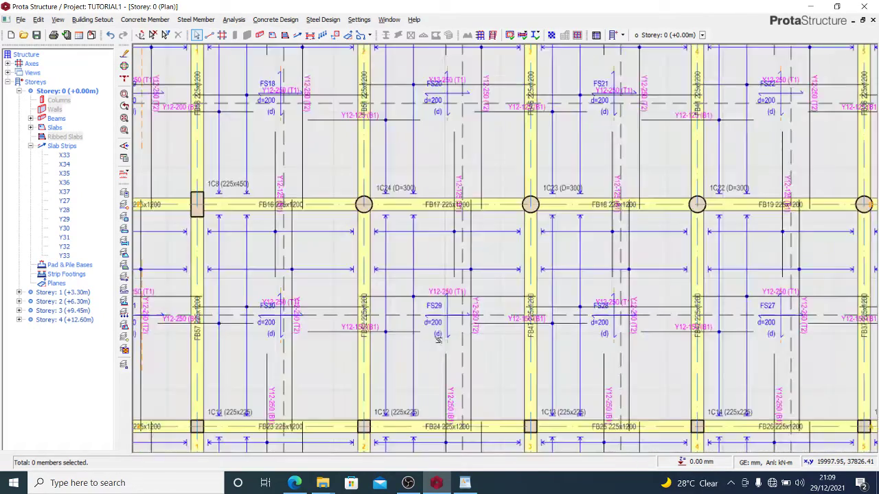
pyautogui.scroll(3, 437, 338)
pyautogui.scroll(2, 206, 323)
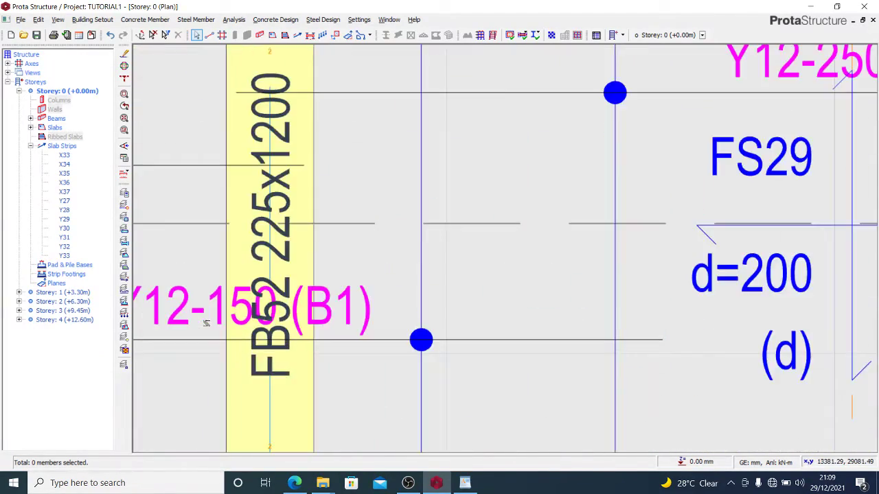
pyautogui.scroll(-3, 412, 316)
pyautogui.scroll(3, 371, 309)
pyautogui.scroll(-2, 387, 304)
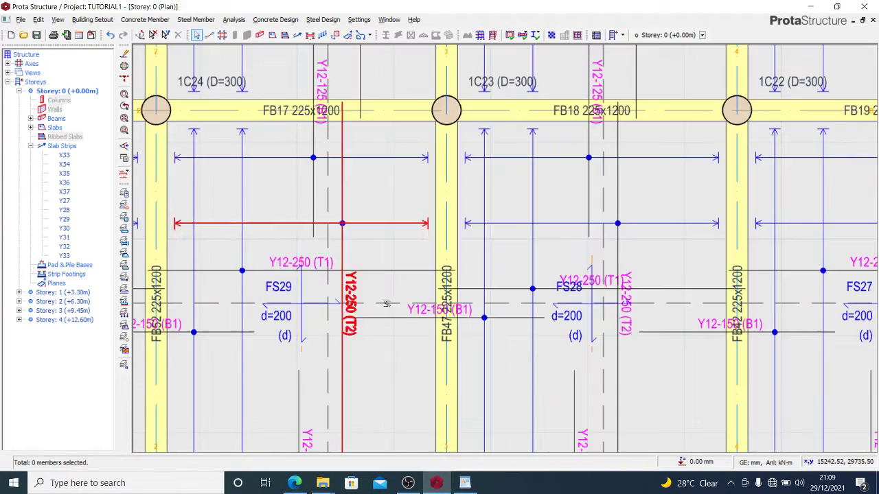
pyautogui.scroll(4, 501, 346)
pyautogui.scroll(-3, 361, 279)
pyautogui.scroll(3, 512, 247)
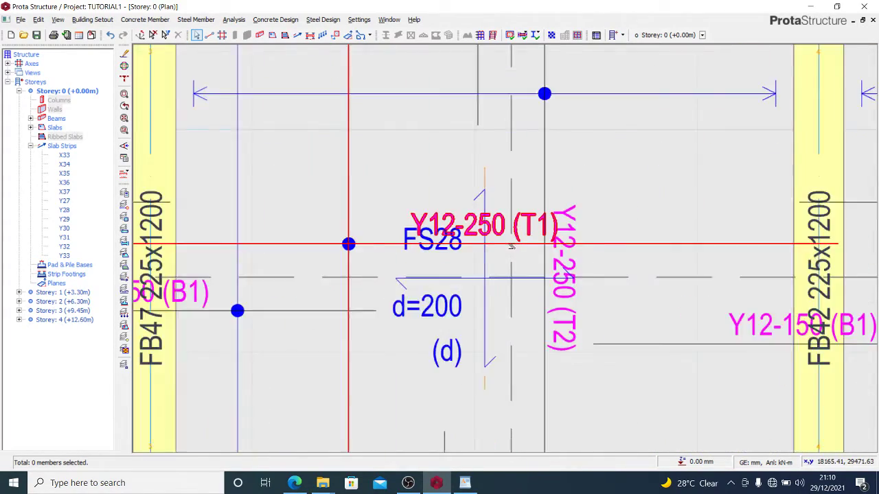
pyautogui.scroll(-3, 509, 242)
pyautogui.scroll(3, 775, 371)
pyautogui.scroll(-5, 324, 288)
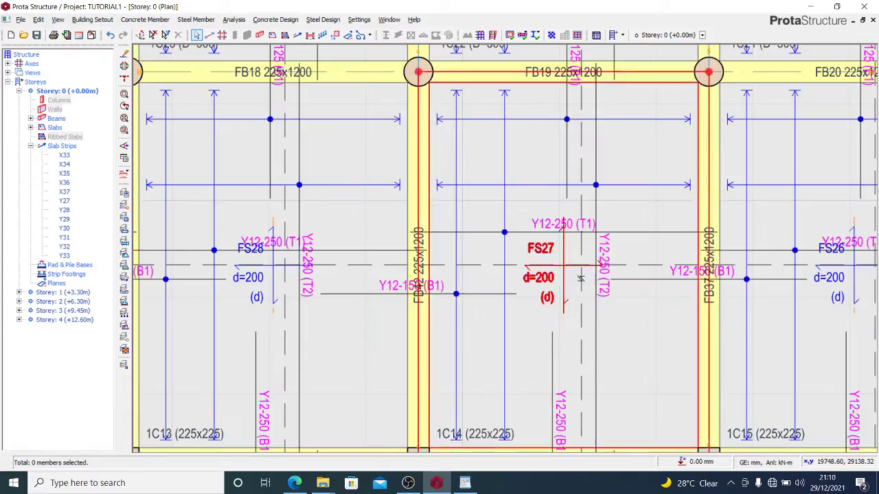
pyautogui.scroll(3, 595, 236)
pyautogui.scroll(-2, 591, 261)
pyautogui.scroll(2, 569, 282)
pyautogui.scroll(-2, 560, 292)
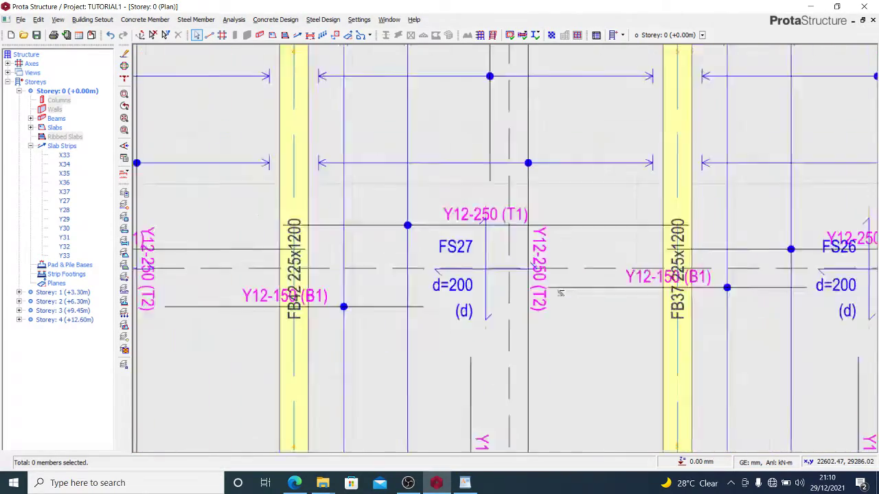
pyautogui.scroll(-4, 481, 306)
# Examine the bottom bar labels over the foundation beams along axes C and D, and review the overall raft reinforcement layout.
pyautogui.scroll(2, 360, 206)
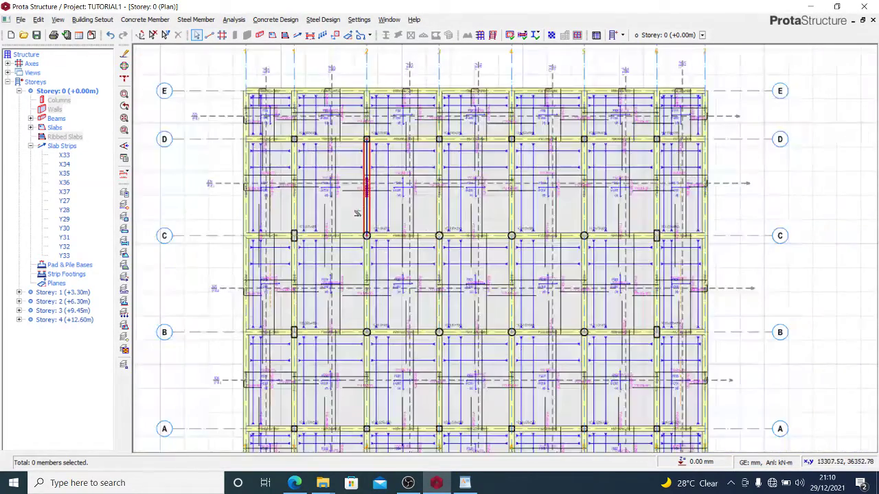
pyautogui.scroll(4, 325, 227)
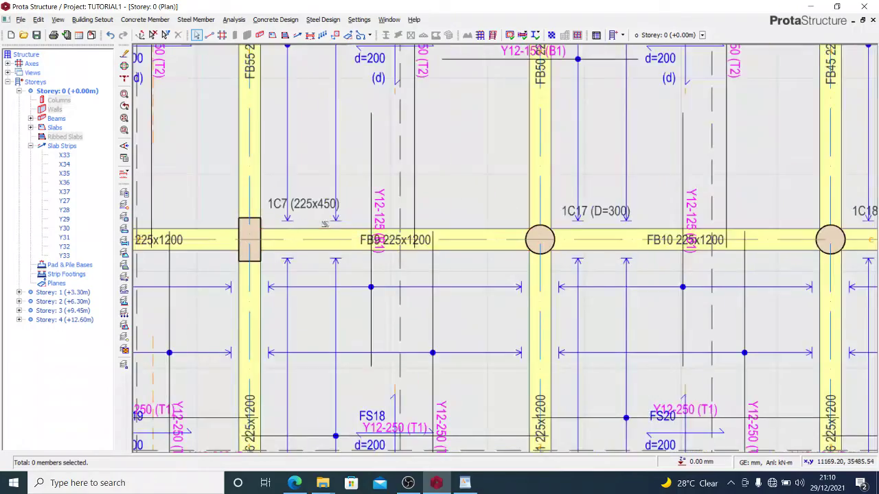
pyautogui.scroll(2, 325, 224)
pyautogui.scroll(-4, 385, 230)
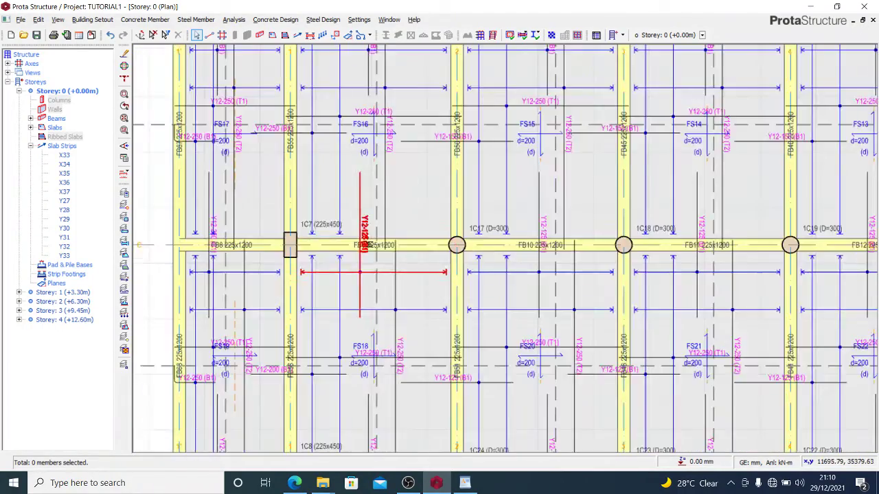
pyautogui.scroll(-3, 370, 245)
pyautogui.scroll(6, 341, 239)
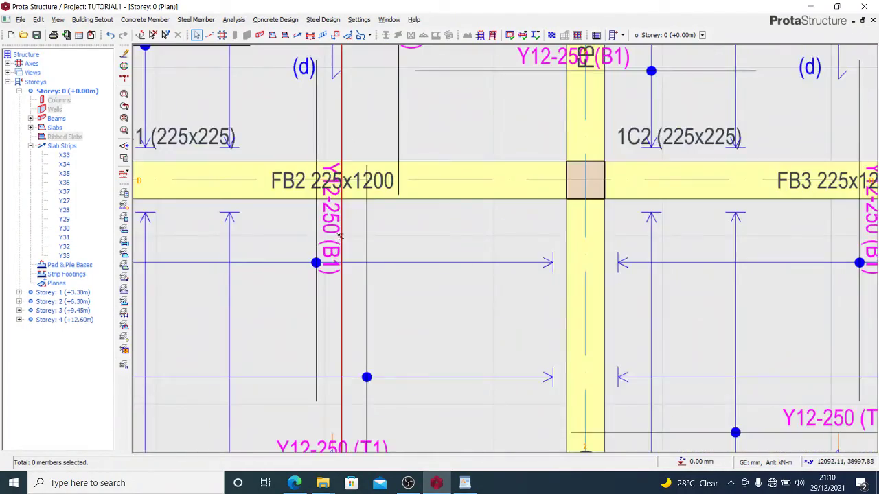
pyautogui.scroll(-5, 339, 237)
pyautogui.scroll(-2, 337, 254)
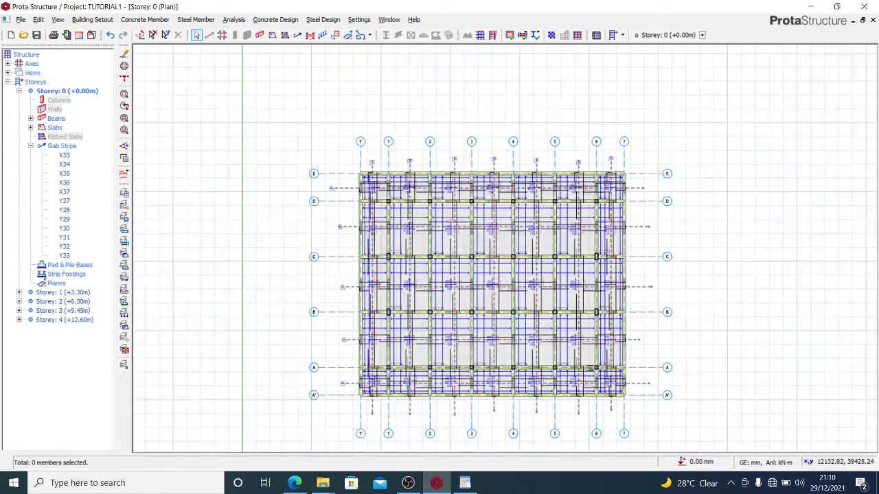
pyautogui.scroll(4, 589, 368)
pyautogui.scroll(-1, 687, 353)
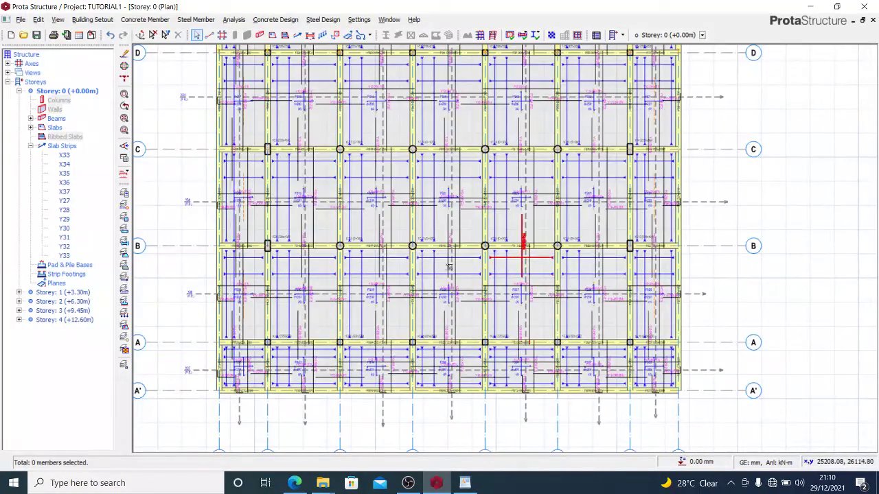
pyautogui.scroll(1, 446, 252)
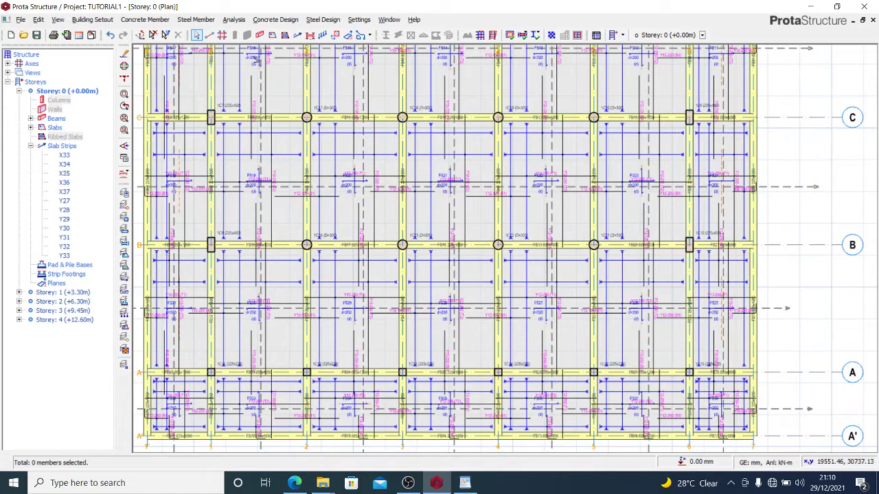
# Start the reinforcement design of the foundation beams and show its list of beam axes full screen.
pyautogui.click(239, 20)
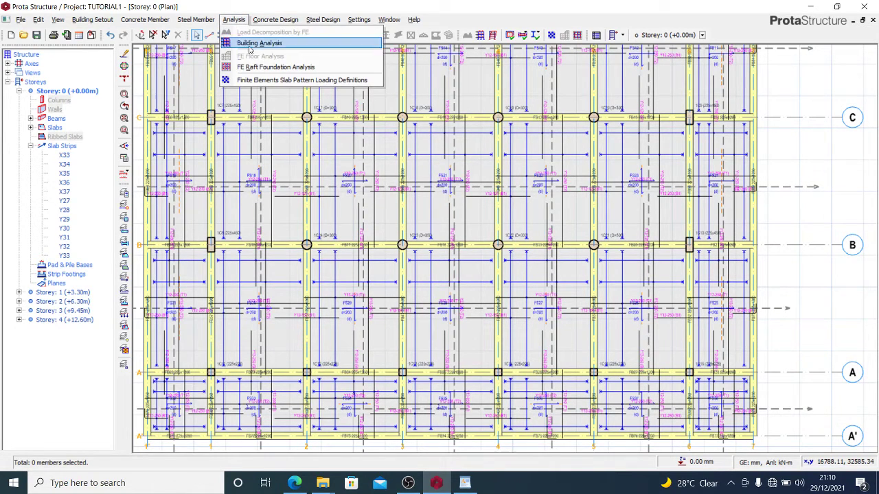
pyautogui.moveTo(265, 21)
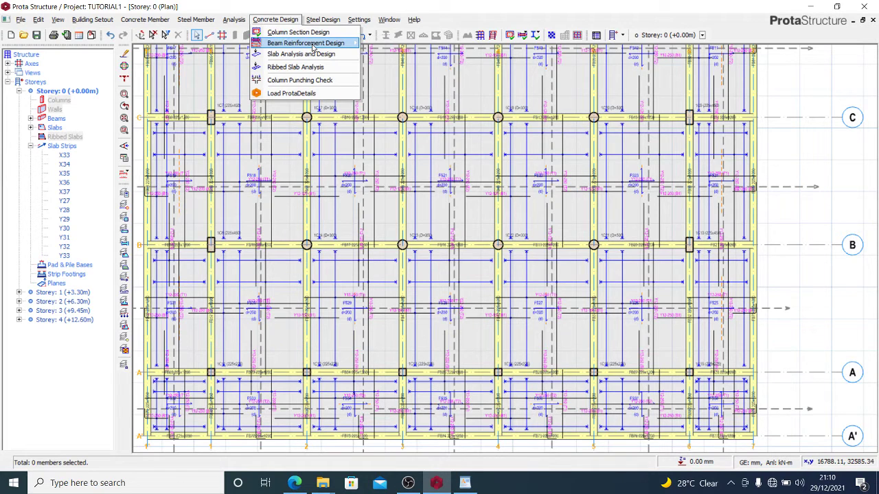
pyautogui.moveTo(309, 43)
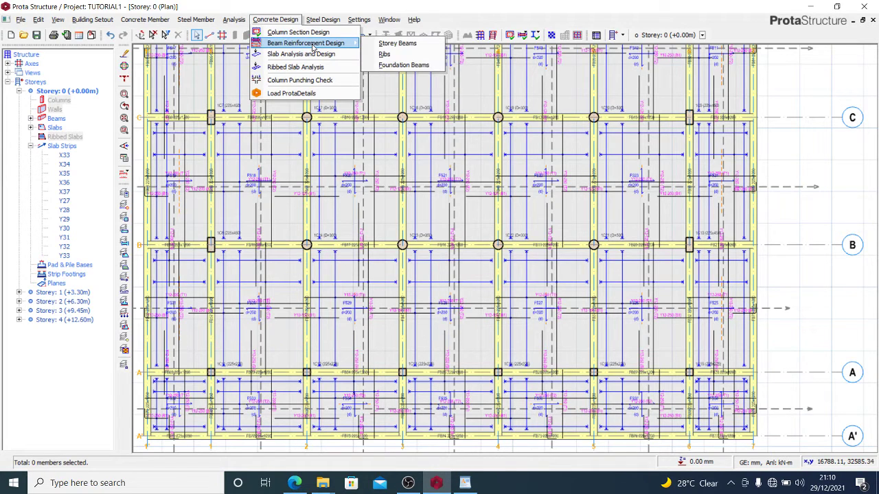
pyautogui.click(417, 66)
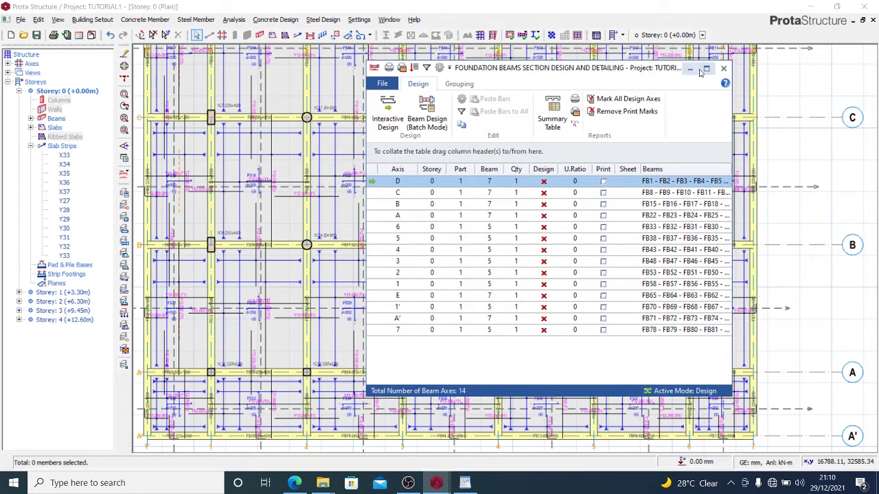
pyautogui.click(706, 69)
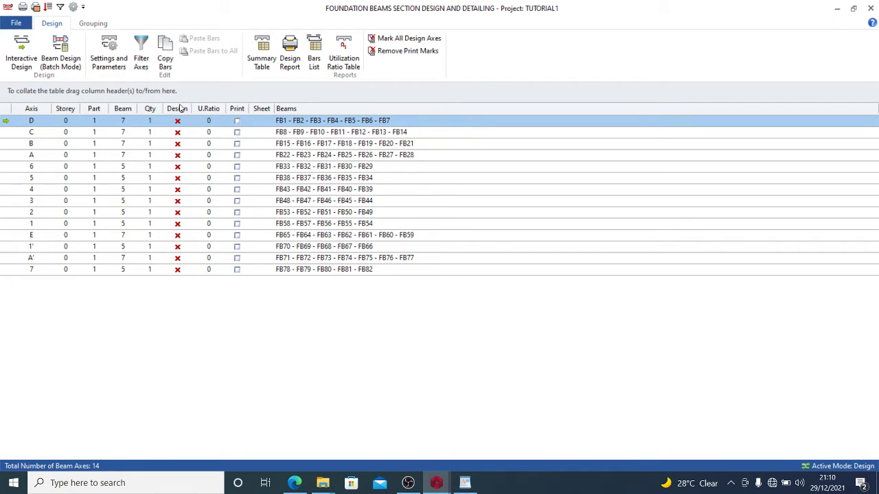
# Design the axis D foundation beams interactively, reviewing the top, support and link bars around FB1 and FB2, and accept the reinforcement.
pyautogui.doubleClick(404, 120)
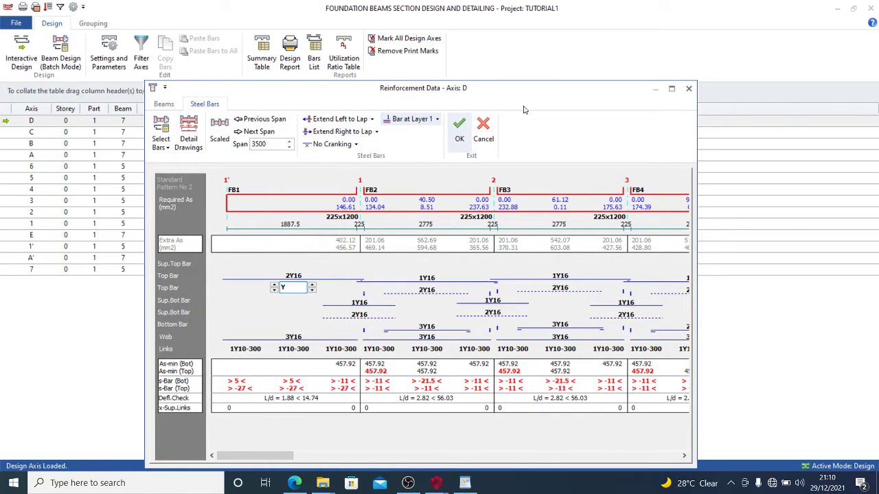
pyautogui.click(671, 88)
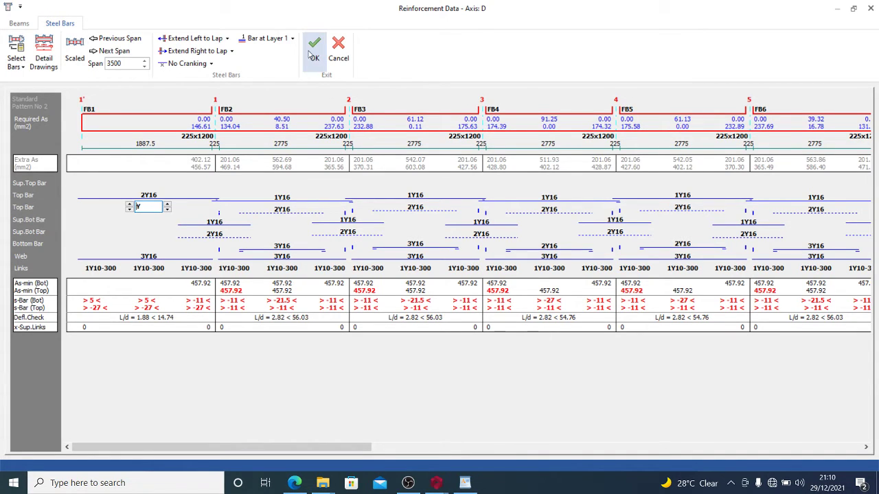
pyautogui.moveTo(320, 451); pyautogui.dragTo(215, 397)
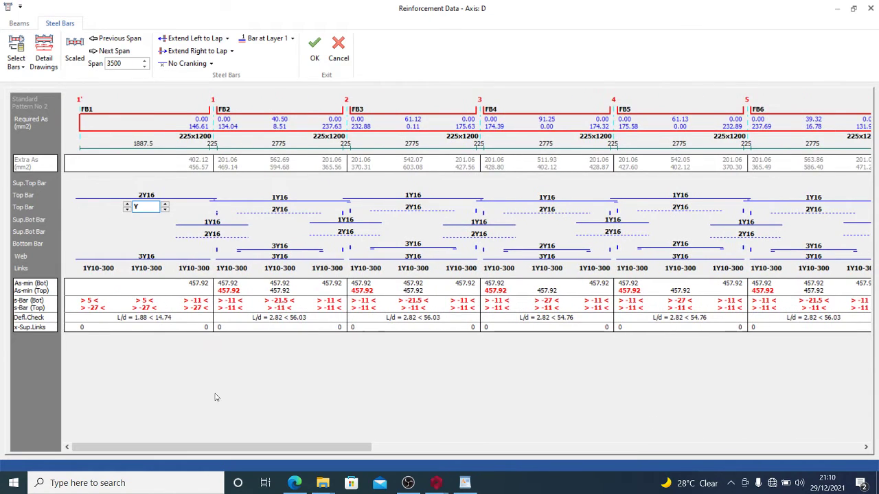
pyautogui.click(226, 293)
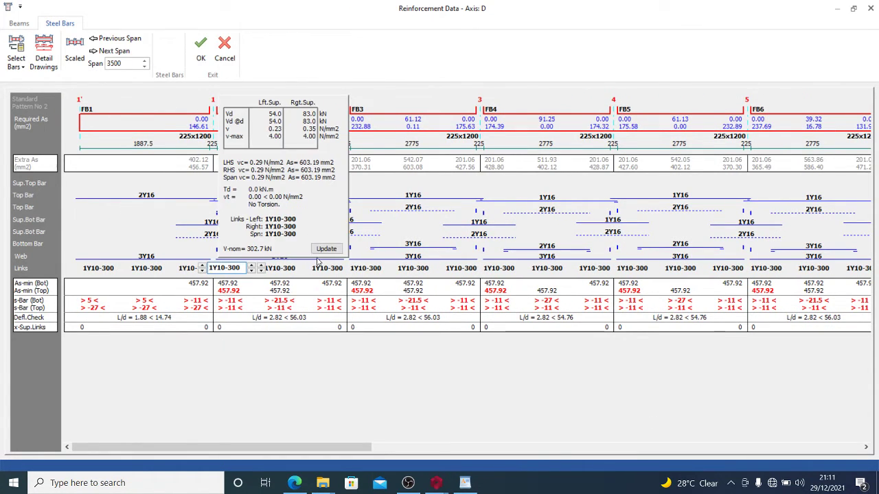
pyautogui.click(198, 237)
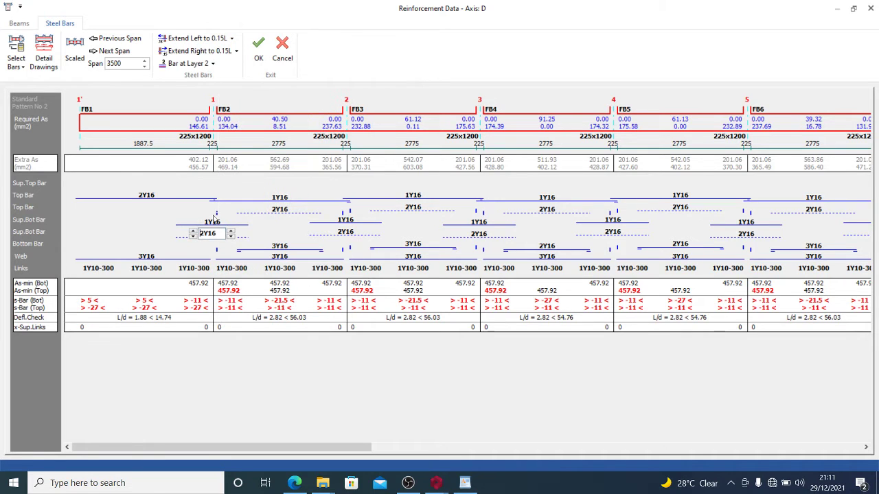
pyautogui.click(236, 294)
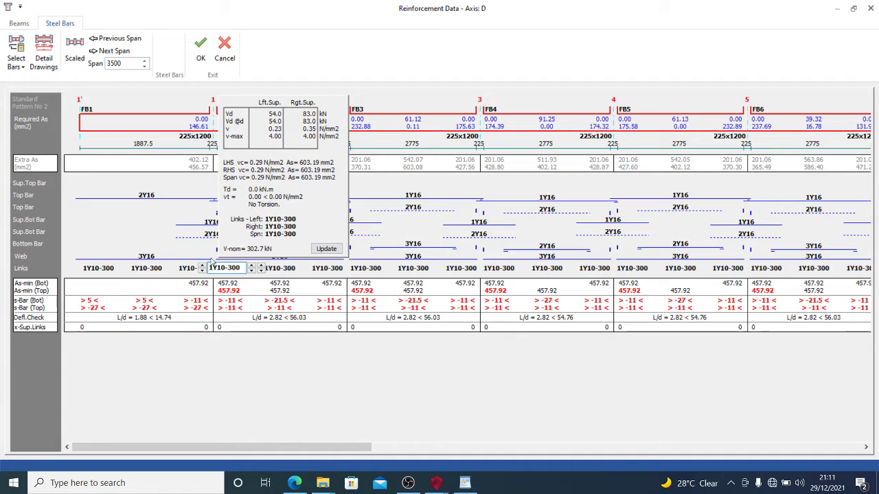
pyautogui.click(186, 201)
pyautogui.click(273, 199)
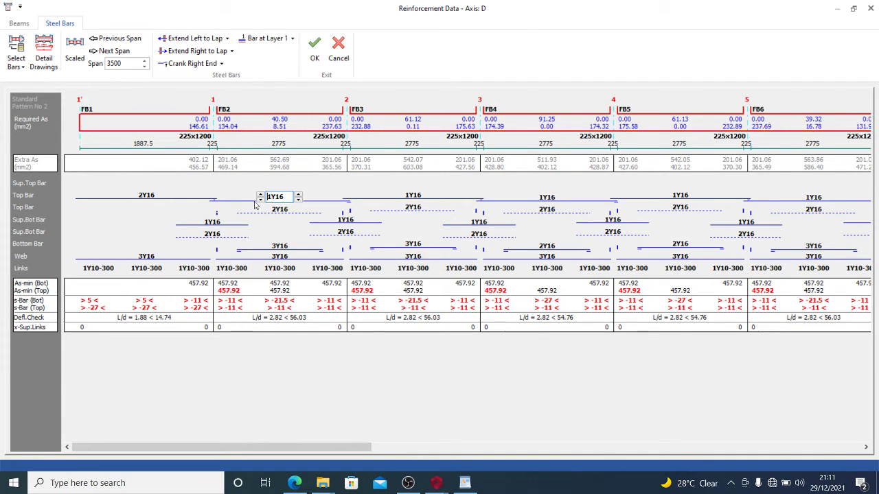
pyautogui.click(209, 214)
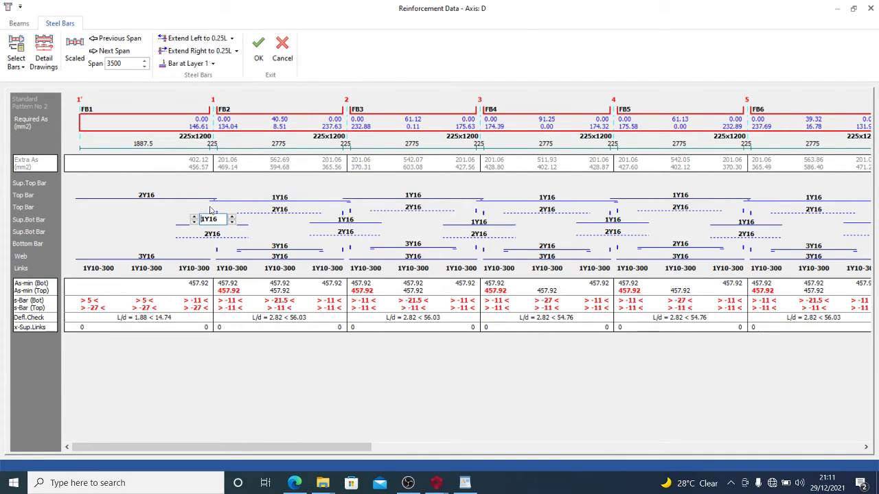
pyautogui.click(269, 199)
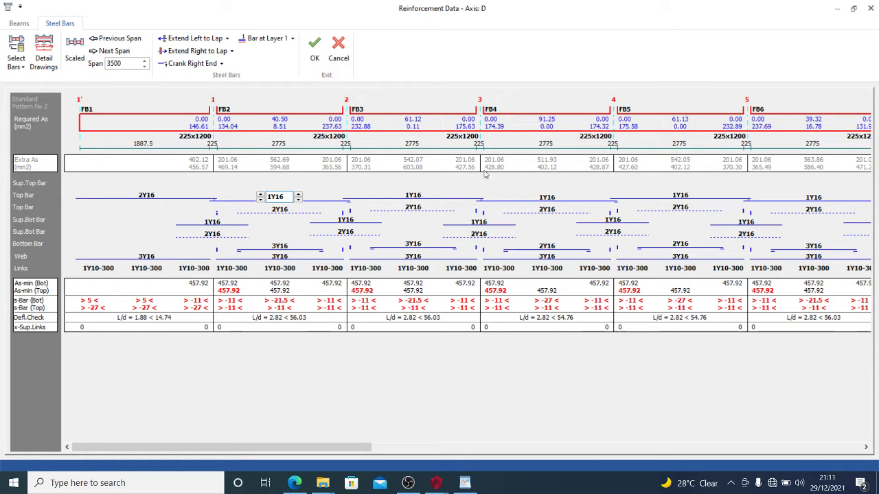
pyautogui.click(315, 57)
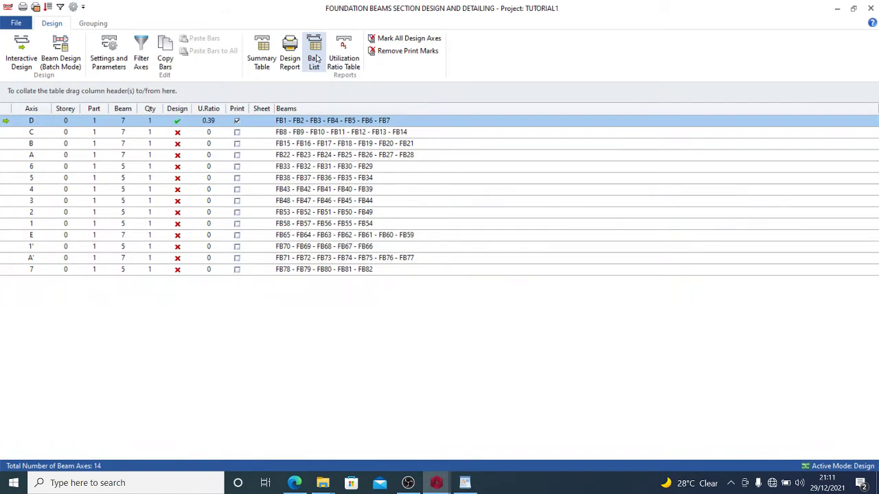
# Run the interactive design of the foundation beams on axes C and B and accept the proposed steel bars.
pyautogui.doubleClick(307, 132)
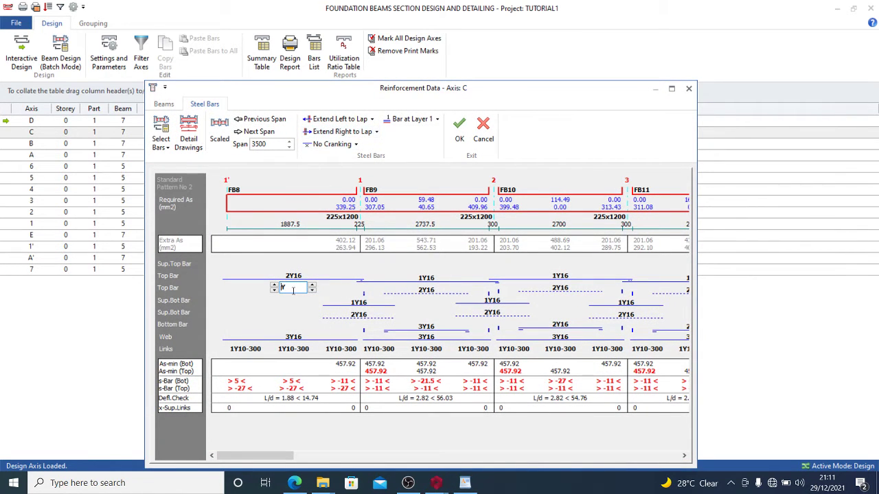
pyautogui.click(671, 88)
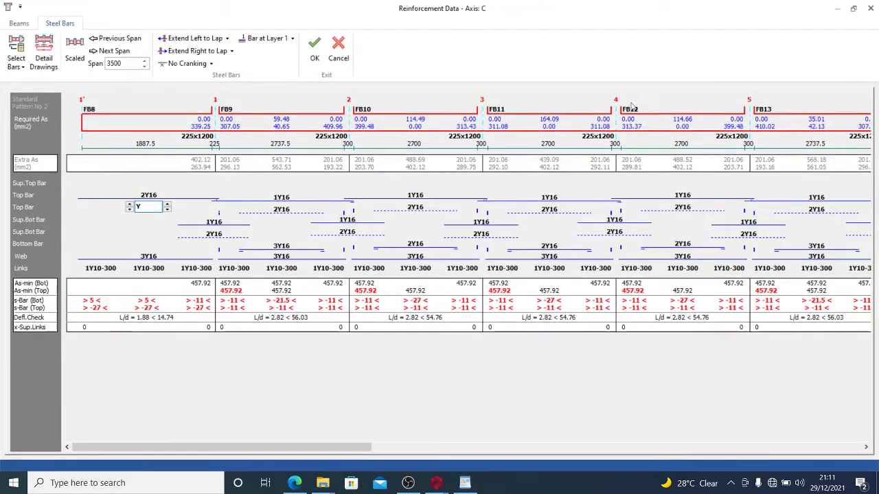
pyautogui.click(315, 45)
pyautogui.click(360, 143)
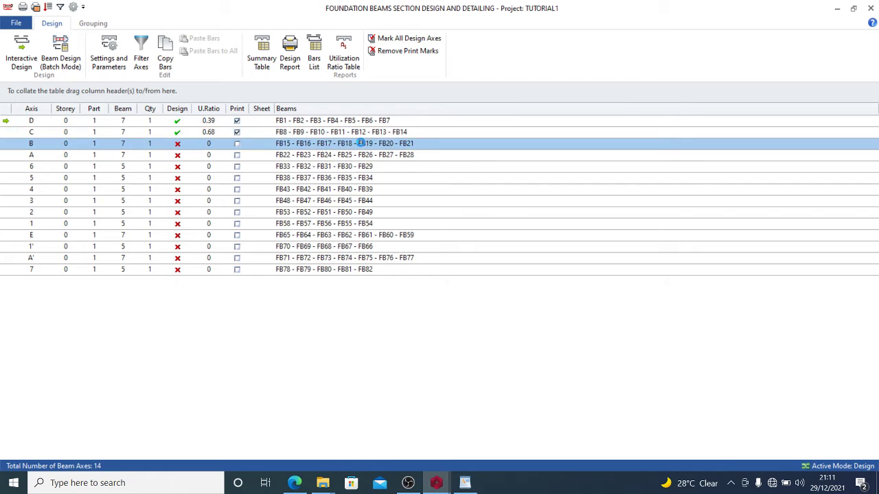
pyautogui.press('End')
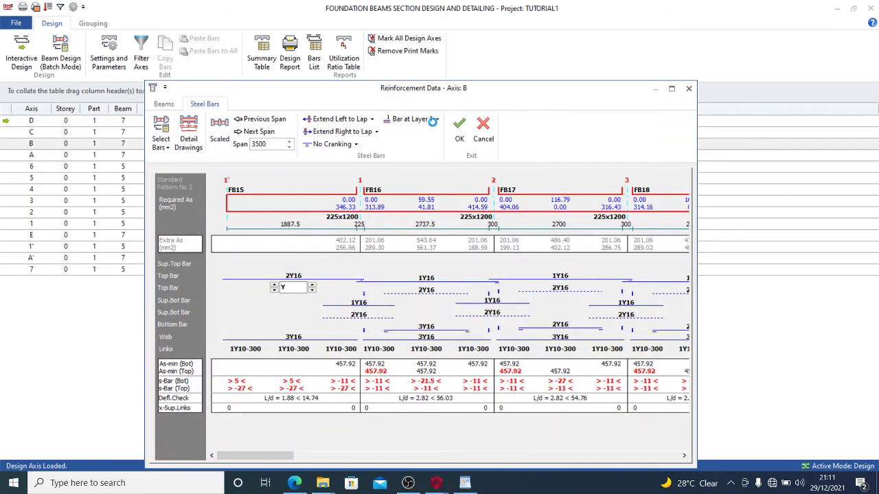
pyautogui.click(459, 133)
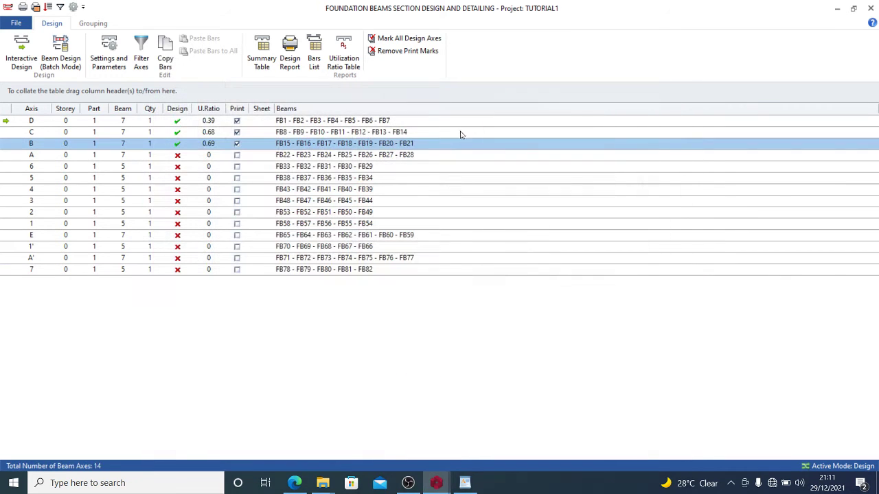
# Design the foundation beams on axes A, 6 and 5 interactively, accepting the proposed reinforcement for each axis.
pyautogui.click(314, 156)
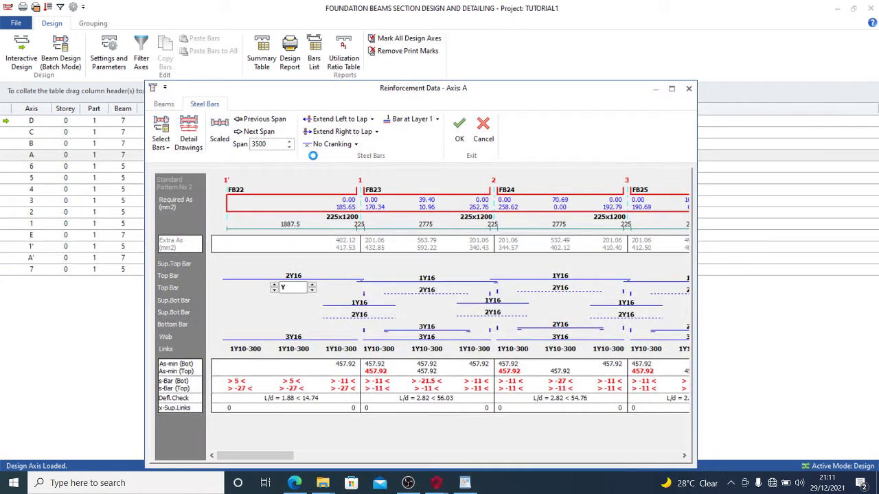
pyautogui.click(453, 136)
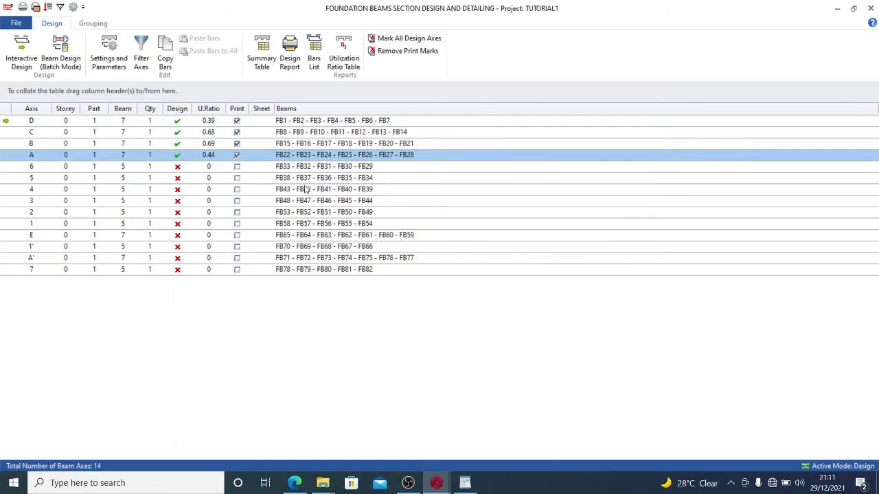
pyautogui.click(304, 167)
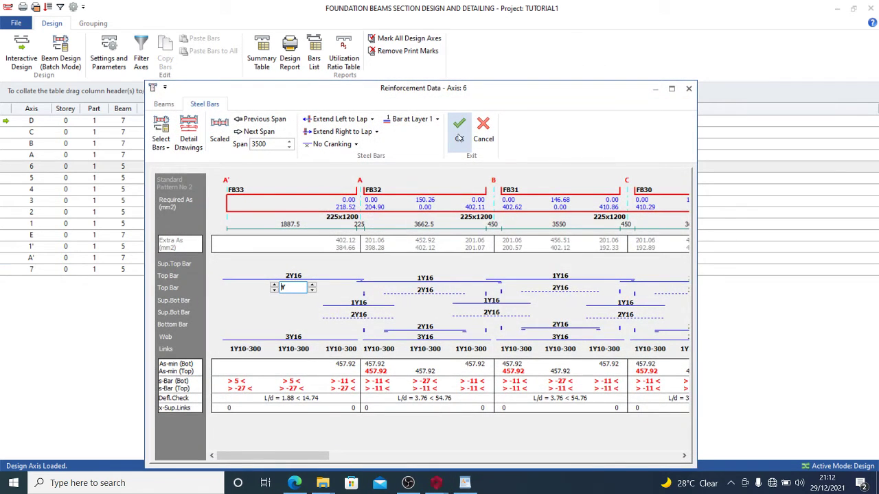
pyautogui.click(459, 138)
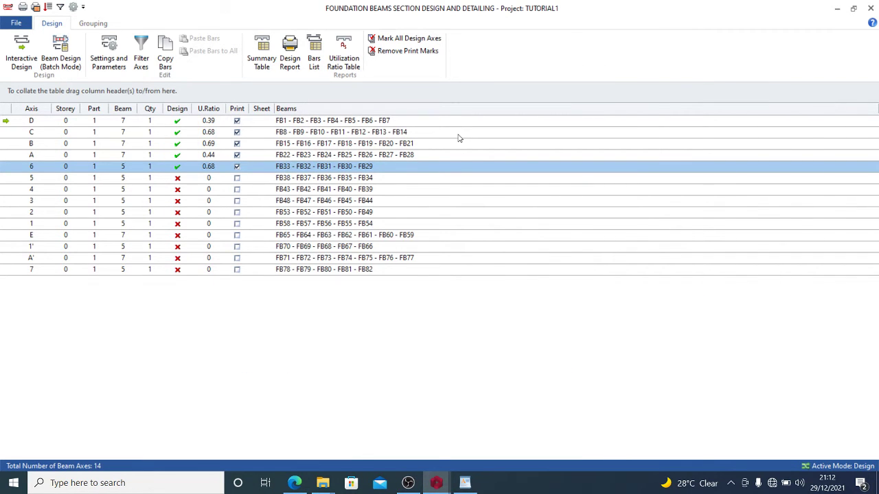
pyautogui.click(468, 180)
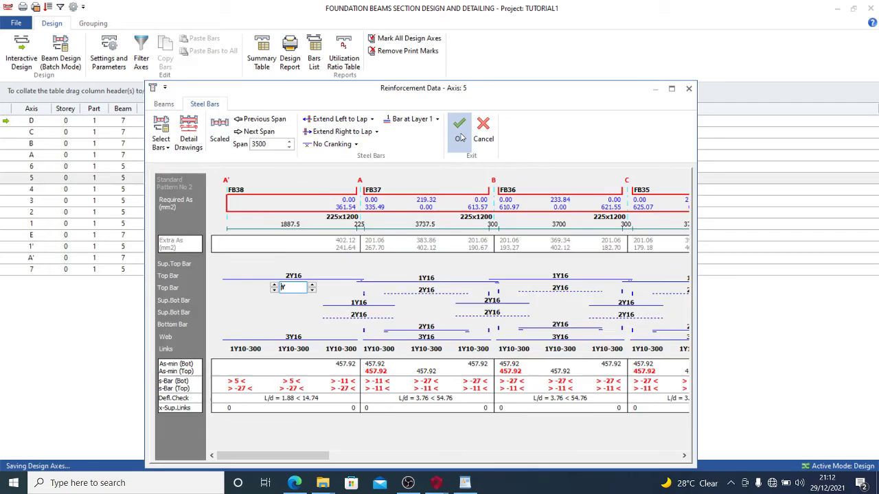
pyautogui.click(459, 123)
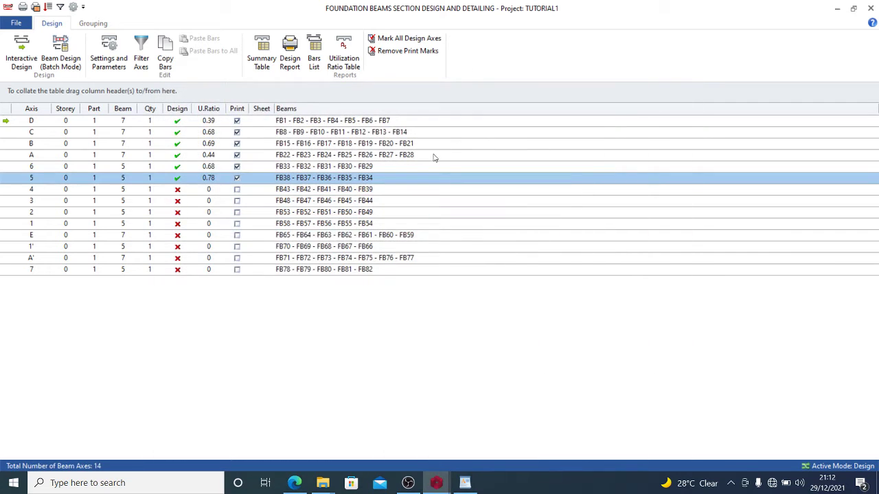
# Design the foundation beams on axes 4, 3 and 2 interactively, accepting the proposed reinforcement for each axis.
pyautogui.doubleClick(406, 190)
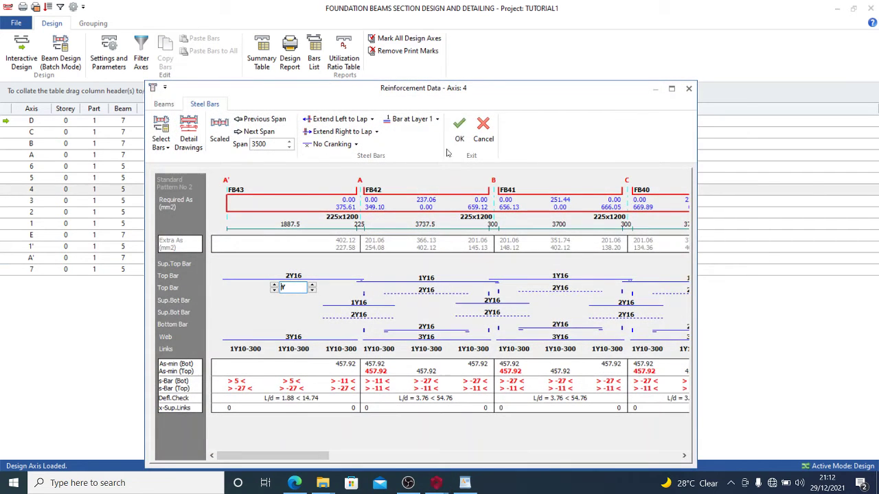
pyautogui.click(459, 137)
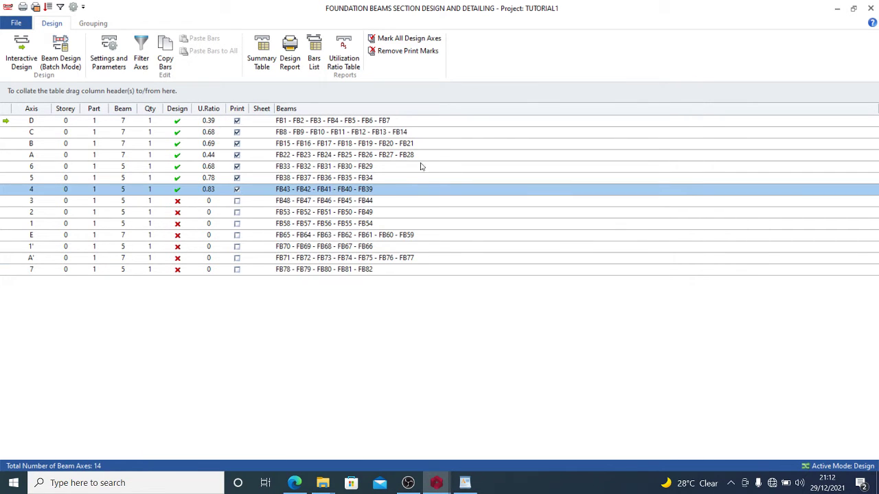
pyautogui.doubleClick(399, 200)
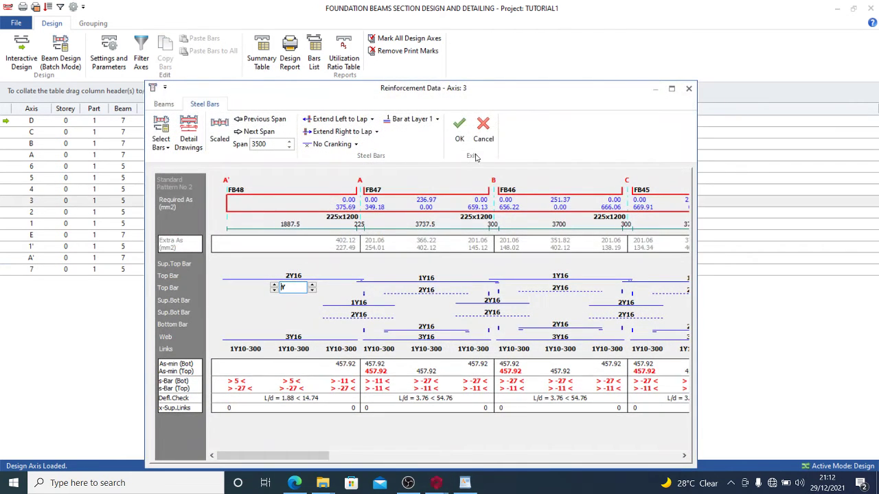
pyautogui.click(456, 137)
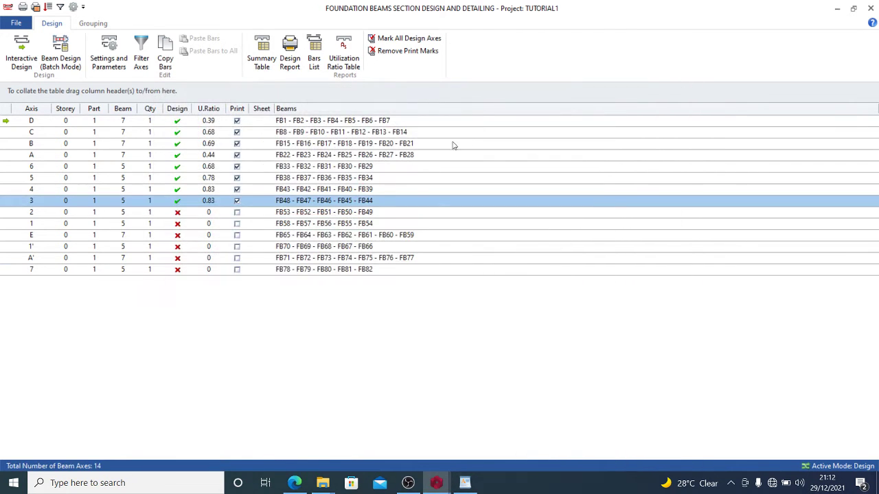
pyautogui.doubleClick(409, 214)
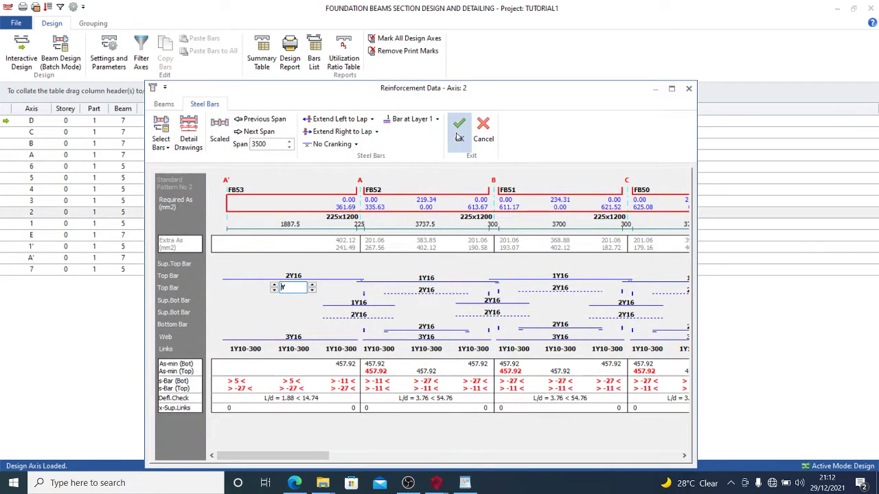
pyautogui.click(455, 137)
# Design the foundation beams on axes 1, E and 1' interactively, accepting the proposed reinforcement for each axis.
pyautogui.doubleClick(381, 223)
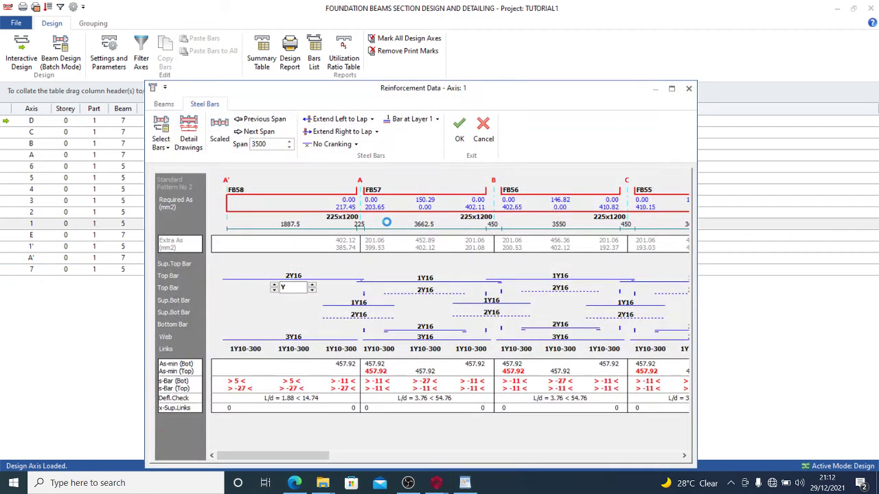
pyautogui.click(455, 137)
pyautogui.doubleClick(388, 235)
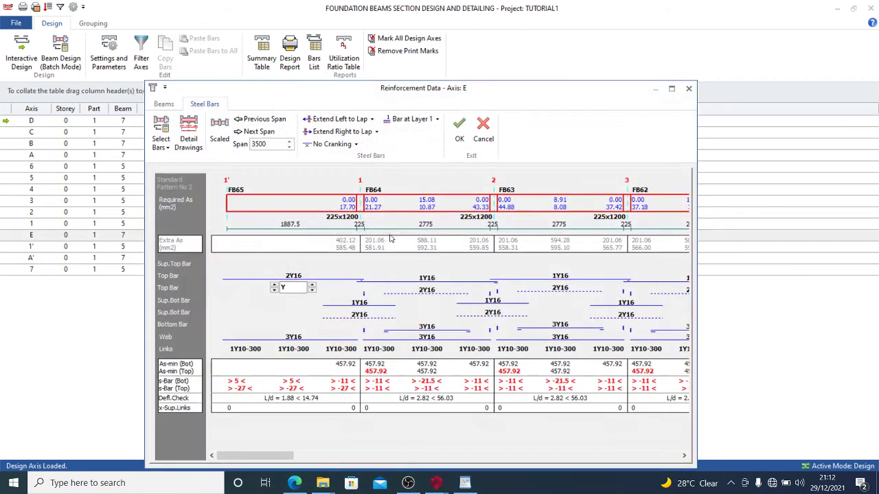
pyautogui.click(458, 134)
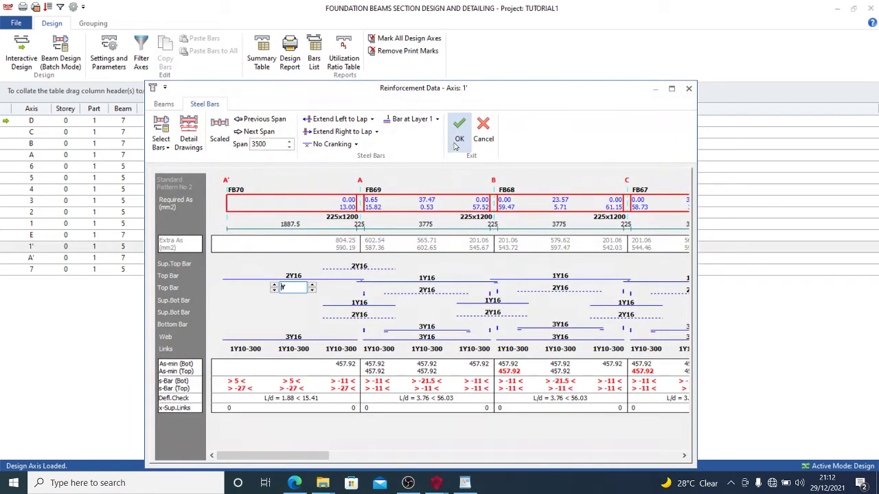
pyautogui.click(455, 142)
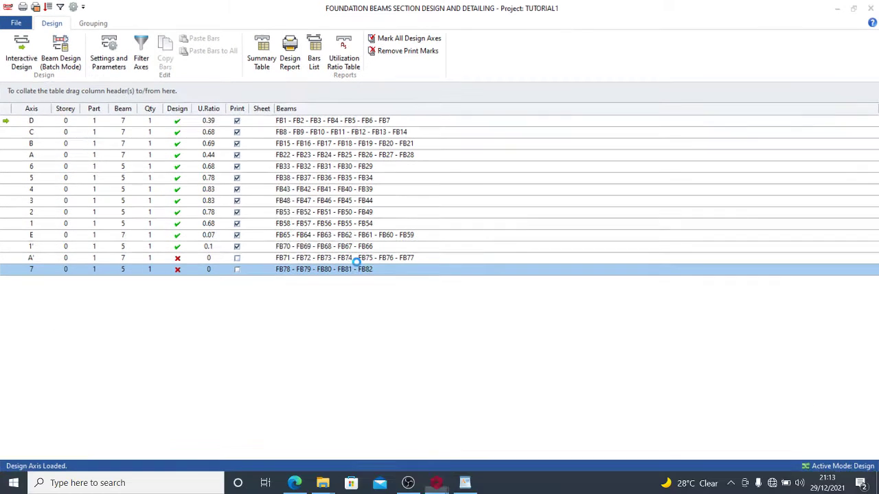
# Design the foundation beams on axes A' and 7 interactively, accept the proposed bars, and close the foundation beam design.
pyautogui.doubleClick(353, 258)
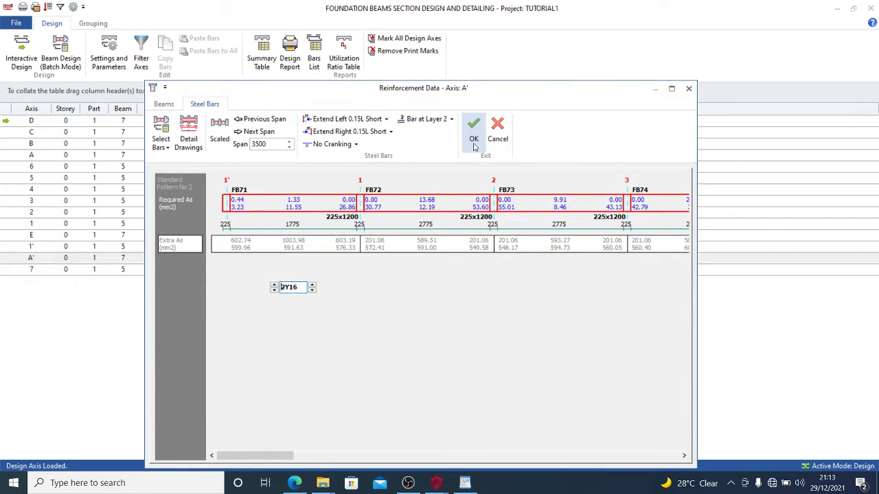
pyautogui.click(474, 147)
pyautogui.doubleClick(326, 269)
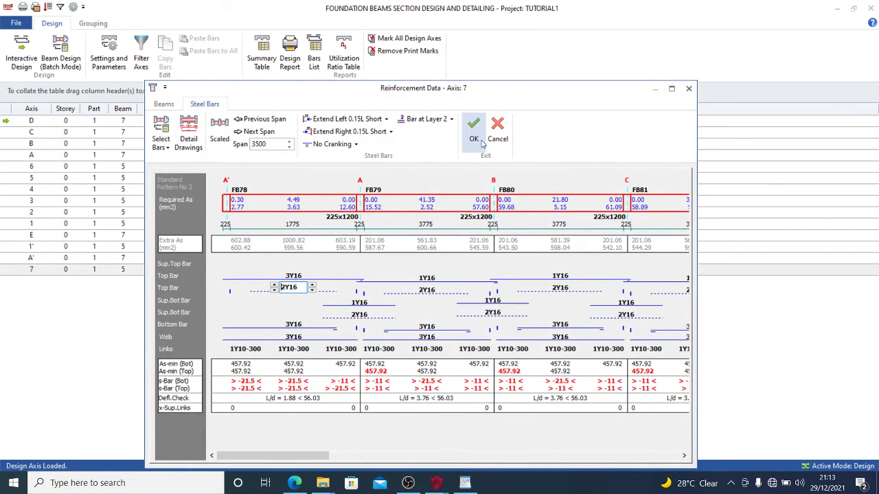
pyautogui.click(473, 138)
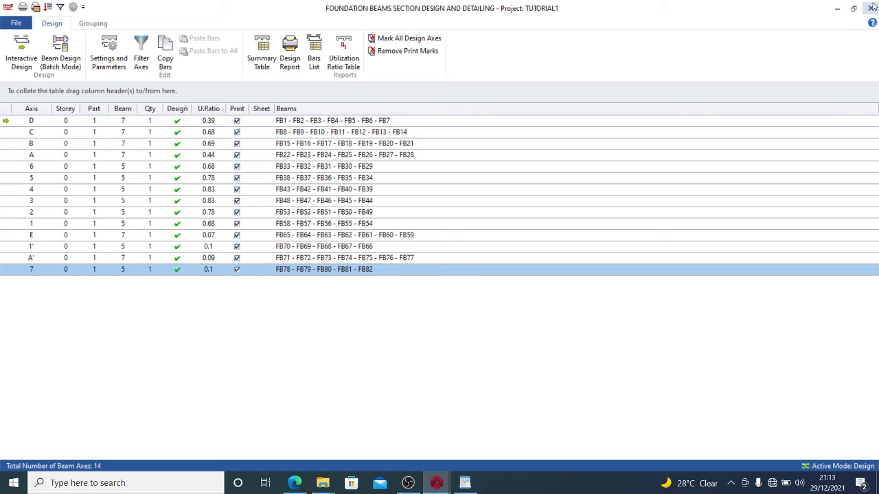
pyautogui.click(870, 9)
# Inspect the slab reinforcement and foundation beams on the Storey 0 plan and open a 3D view of the structure.
pyautogui.scroll(-3, 439, 274)
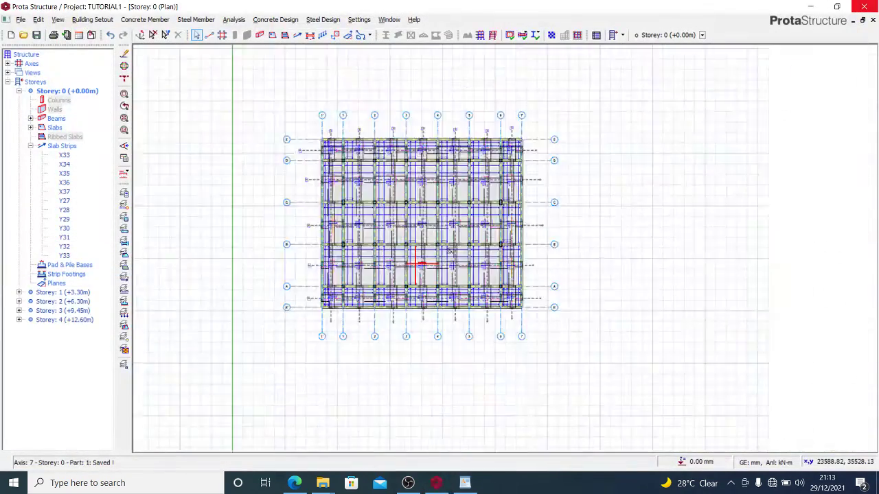
pyautogui.scroll(2, 225, 203)
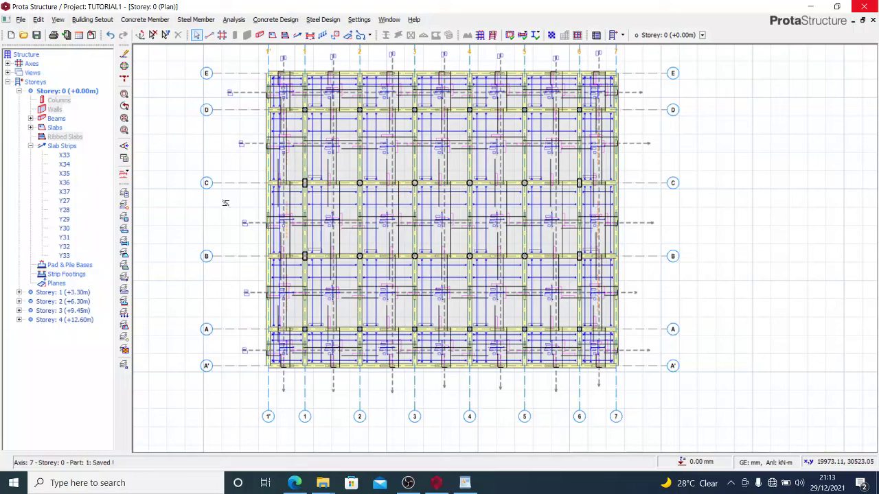
pyautogui.rightClick(32, 73)
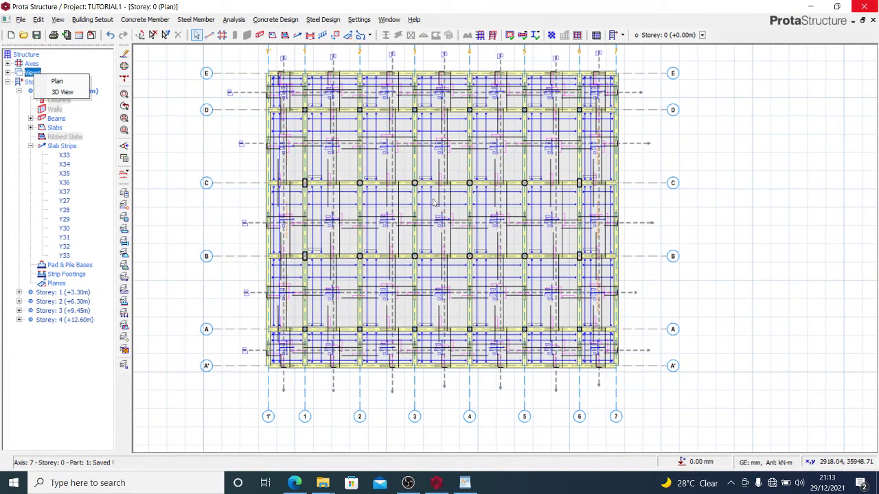
pyautogui.scroll(5, 443, 214)
pyautogui.scroll(1, 474, 172)
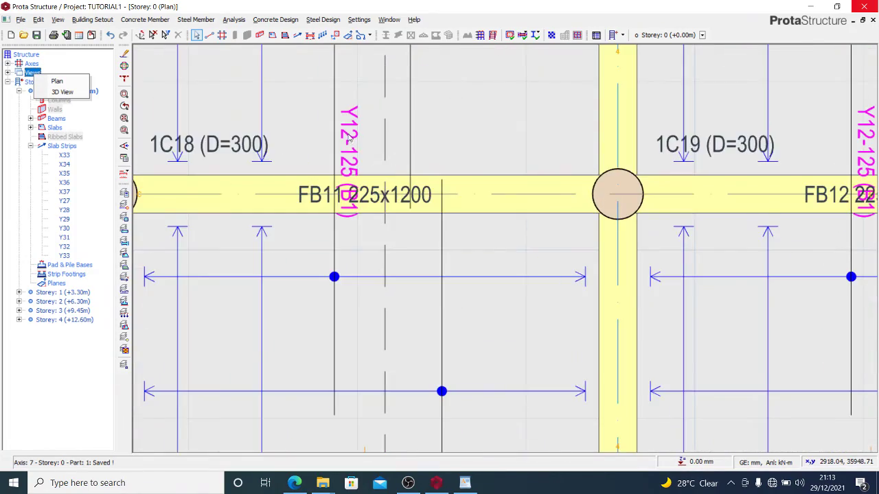
pyautogui.scroll(-5, 351, 141)
pyautogui.scroll(5, 352, 239)
pyautogui.scroll(-3, 353, 239)
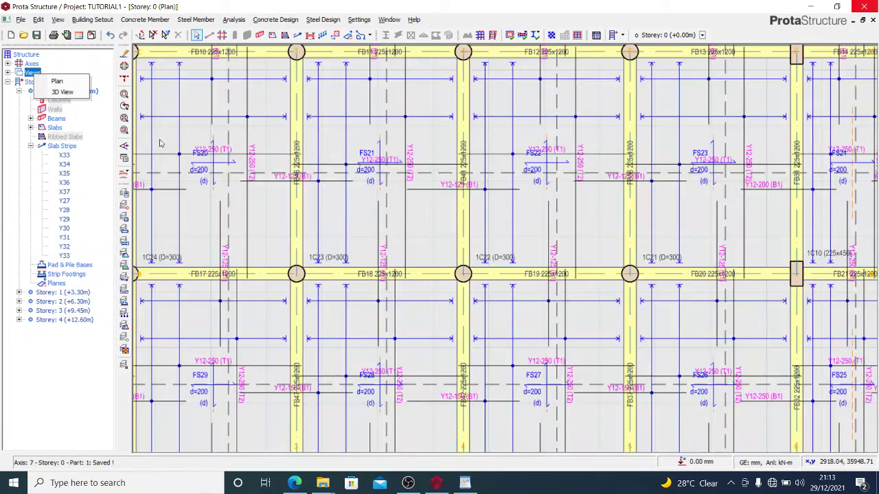
pyautogui.click(67, 99)
pyautogui.doubleClick(463, 201)
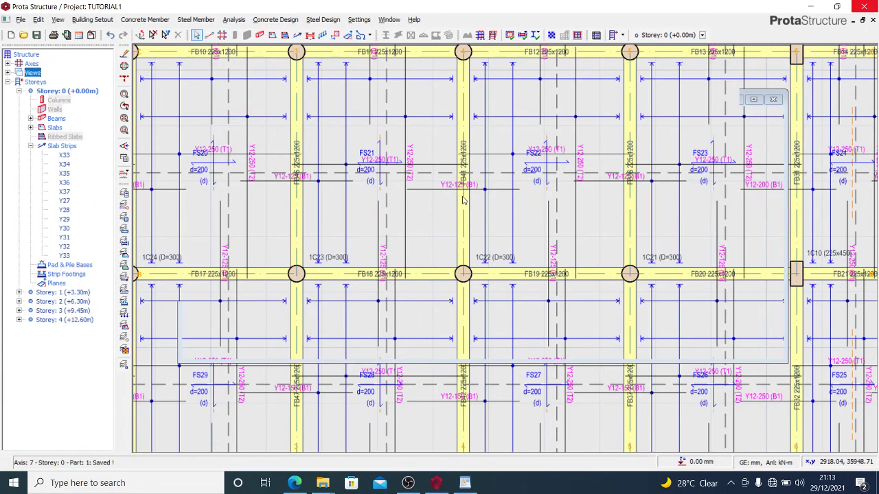